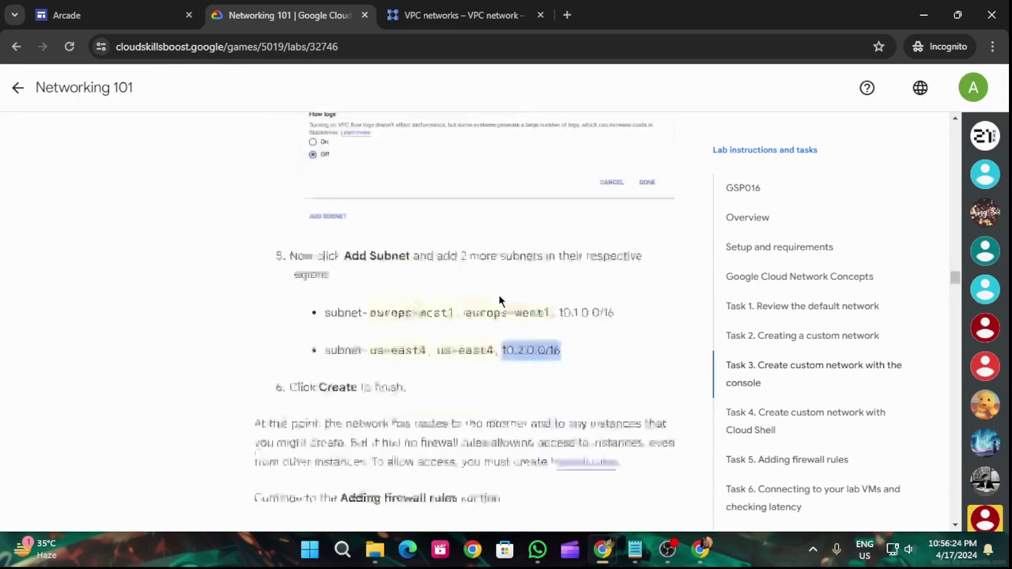
Review the lab's custom network instructions and check the refreshed list of VPC networks in the Cloud console.
{"action": "scroll", "coordinate": [492, 295], "scroll_direction": "up", "scroll_amount": 20}
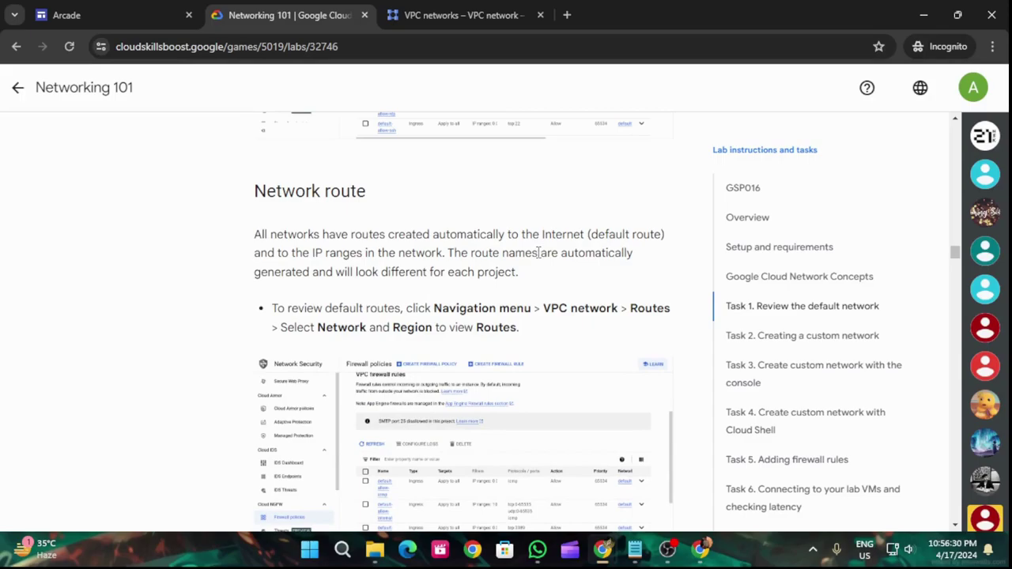
{"action": "scroll", "coordinate": [544, 251], "scroll_direction": "down", "scroll_amount": 15}
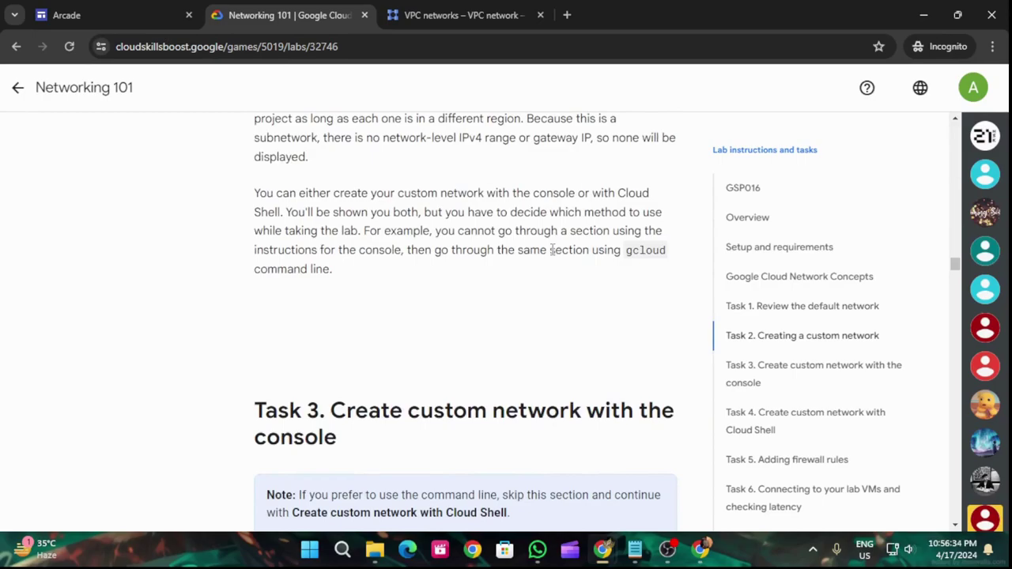
{"action": "scroll", "coordinate": [554, 251], "scroll_direction": "down", "scroll_amount": 4}
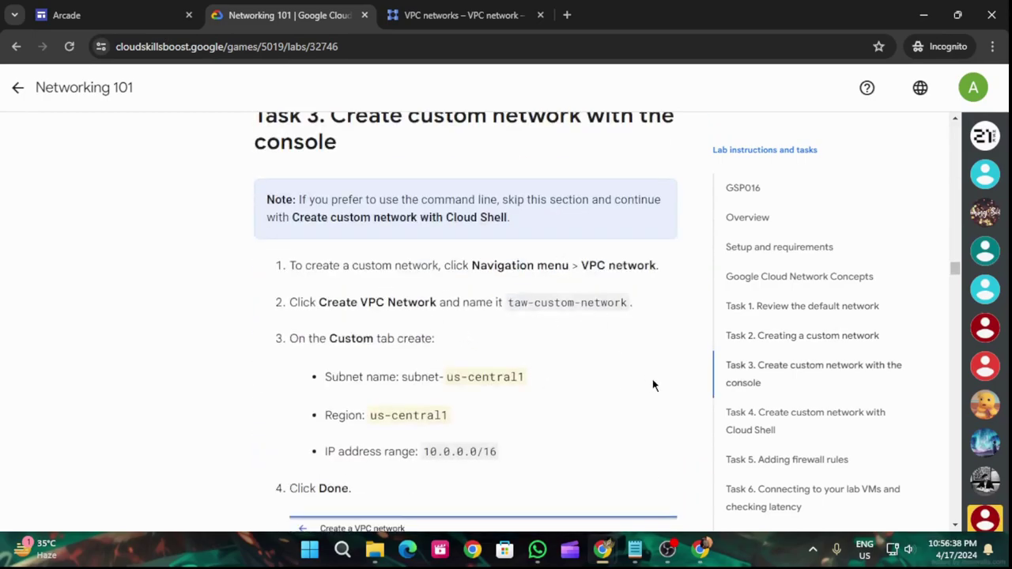
{"action": "key", "text": "ctrl+Tab"}
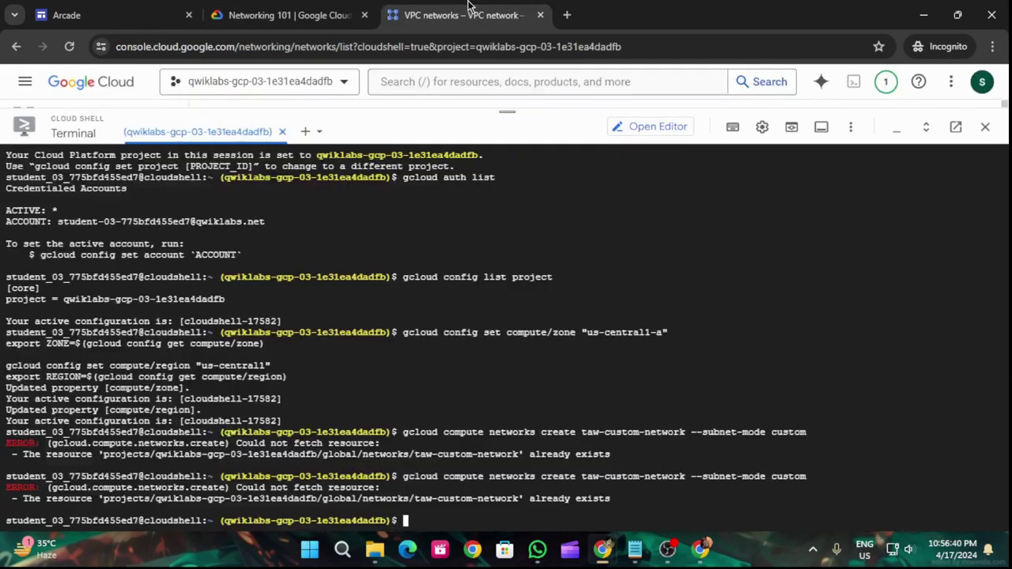
{"action": "left_click_drag", "start_coordinate": [593, 103], "coordinate": [593, 497]}
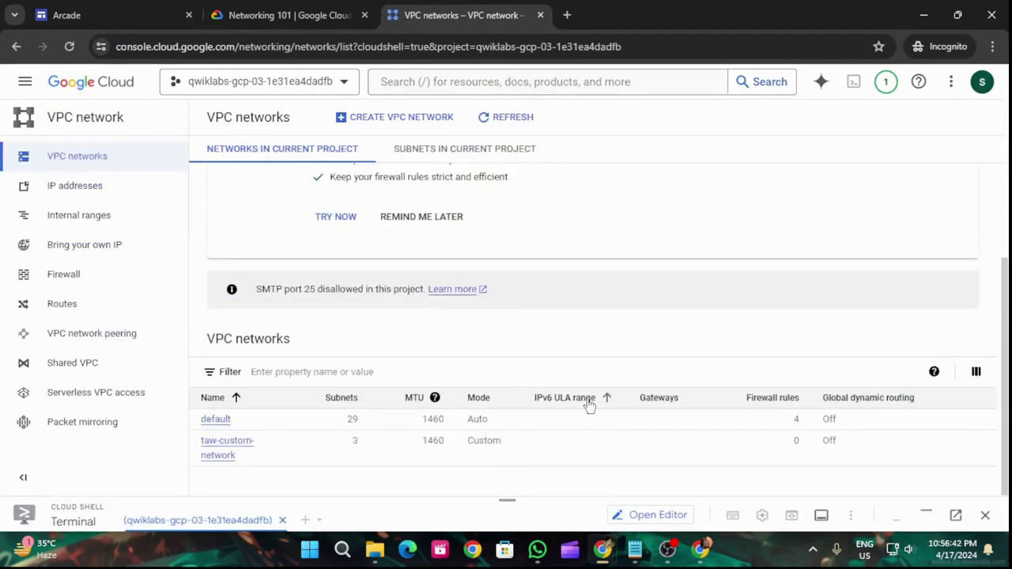
{"action": "left_click", "coordinate": [531, 122]}
{"action": "left_click", "coordinate": [265, 12]}
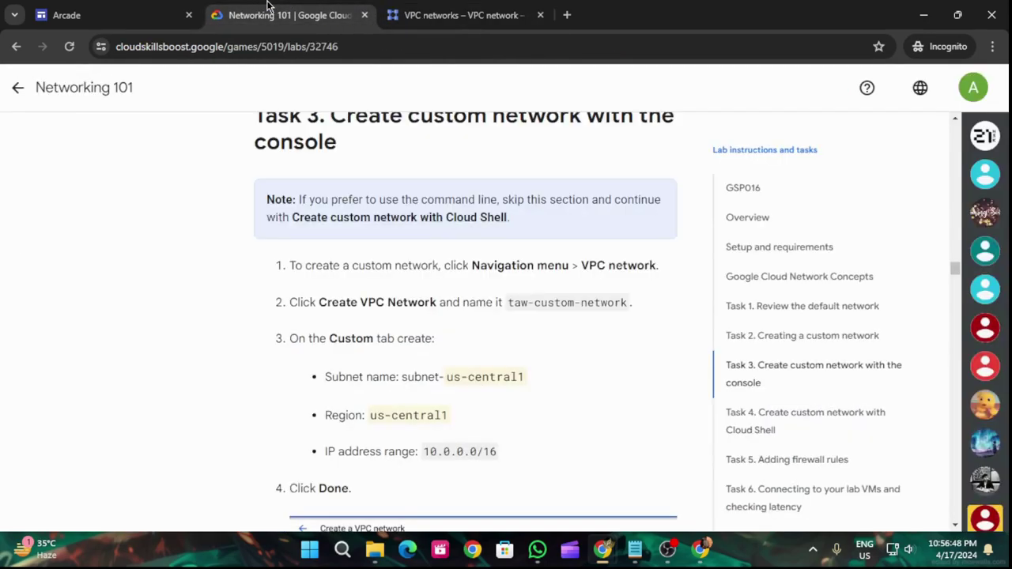
List the subnets of taw-custom-network in Cloud Shell with the gcloud command from Task 4 of the lab.
{"action": "scroll", "coordinate": [474, 360], "scroll_direction": "down", "scroll_amount": 15}
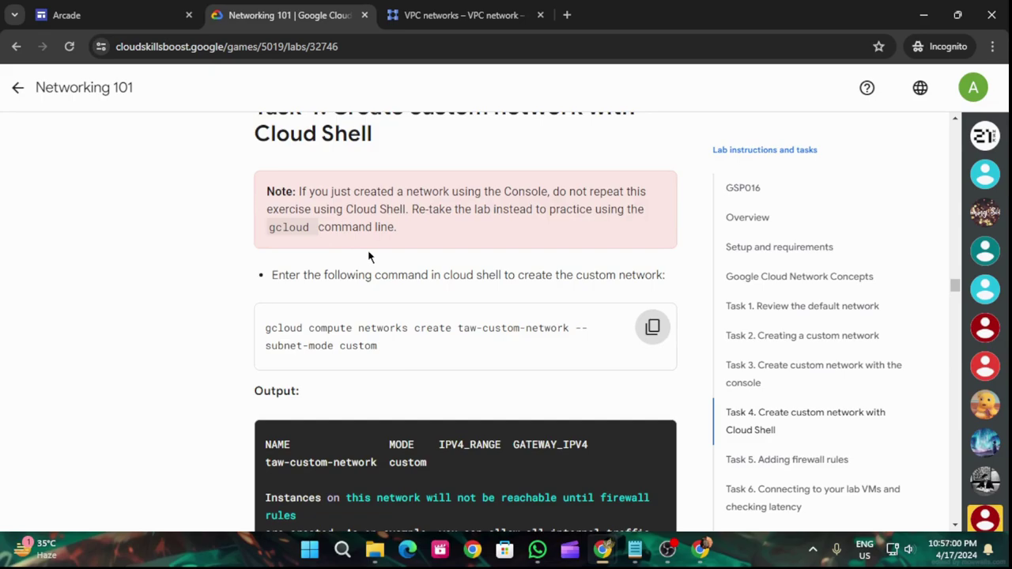
{"action": "scroll", "coordinate": [467, 365], "scroll_direction": "down", "scroll_amount": 5}
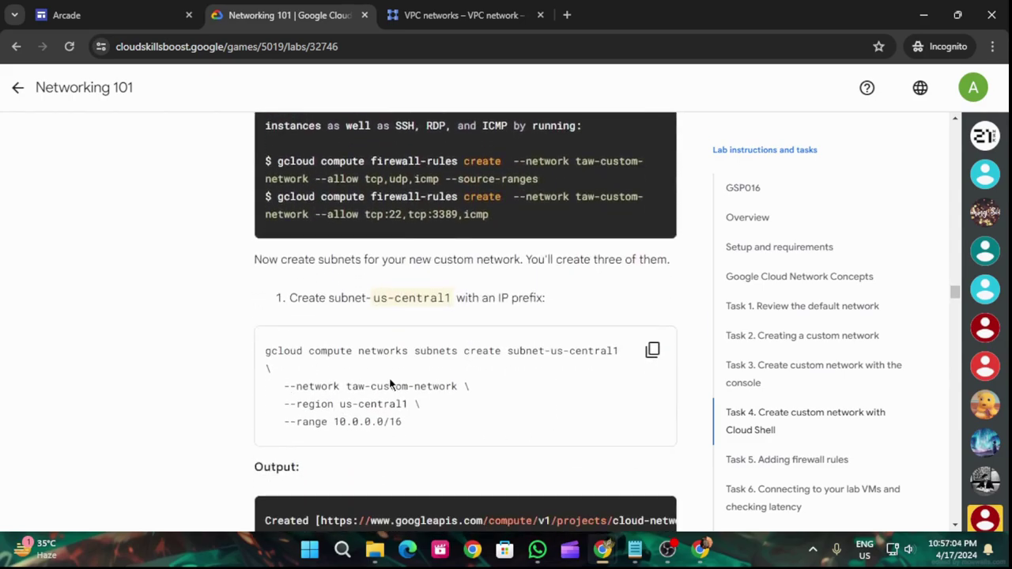
{"action": "scroll", "coordinate": [515, 379], "scroll_direction": "down", "scroll_amount": 5}
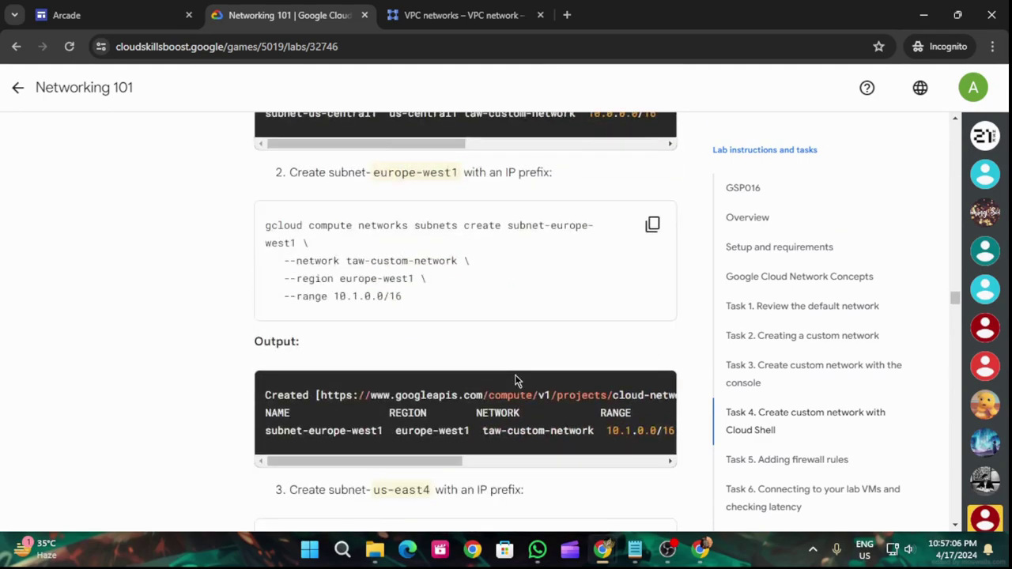
{"action": "scroll", "coordinate": [478, 199], "scroll_direction": "down", "scroll_amount": 7}
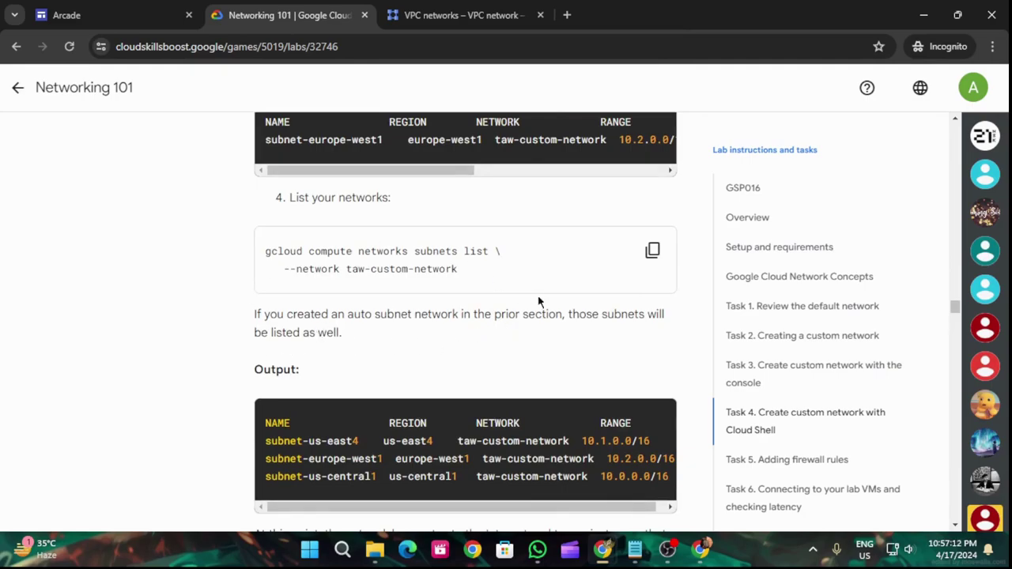
{"action": "left_click", "coordinate": [653, 251]}
{"action": "left_click", "coordinate": [462, 15]}
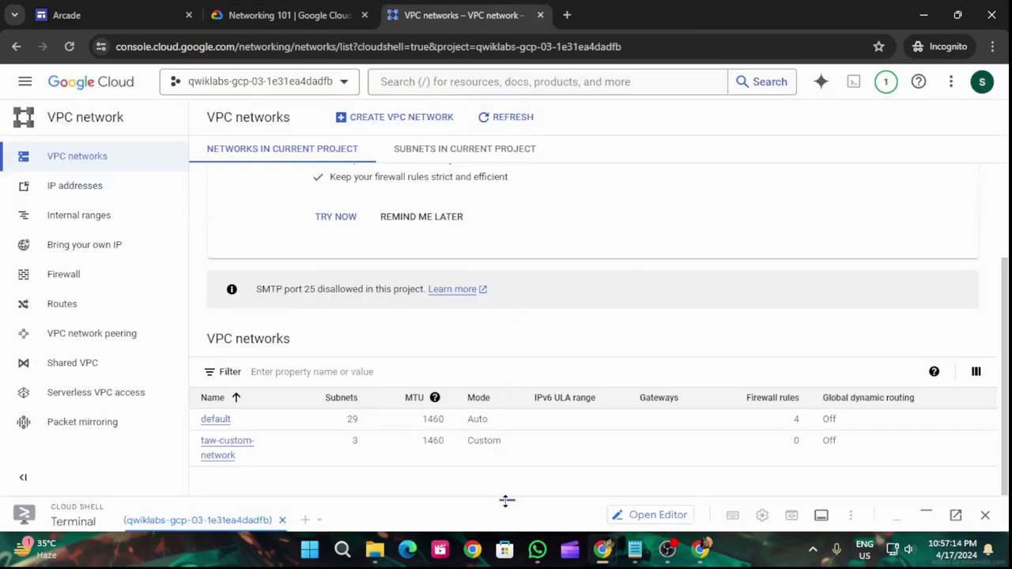
{"action": "left_click_drag", "start_coordinate": [505, 499], "coordinate": [541, 257]}
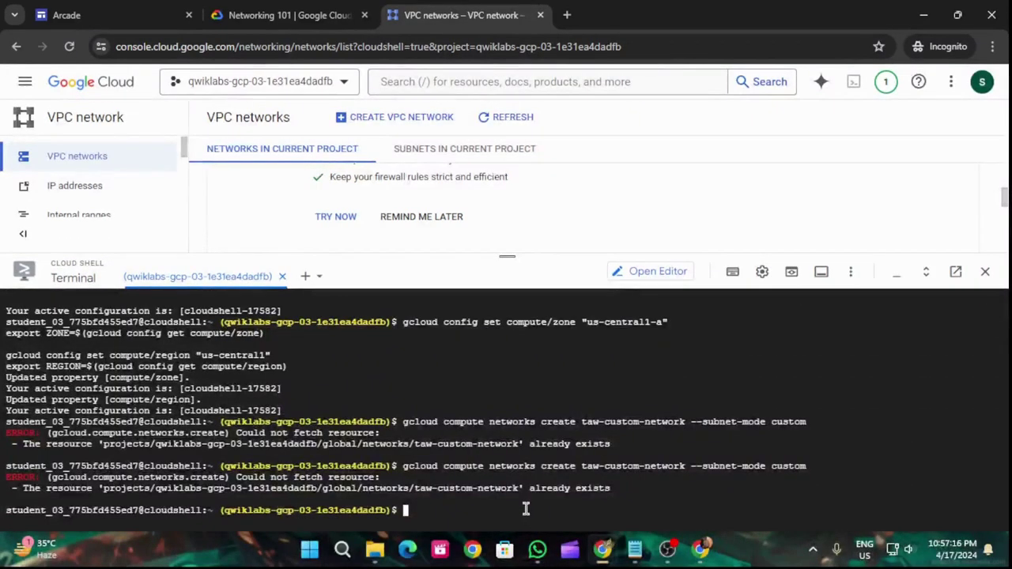
{"action": "key", "text": "ctrl+v"}
{"action": "key", "text": "Return"}
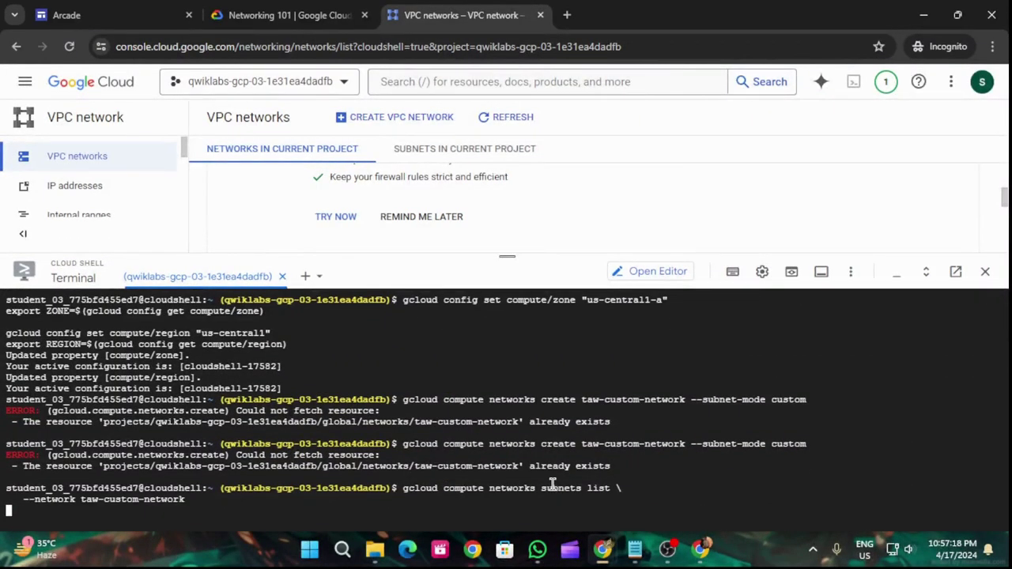
Consult the Task 5 instructions and open the firewalls view of taw-custom-network in the Cloud console.
{"action": "left_click", "coordinate": [324, 17]}
{"action": "scroll", "coordinate": [558, 408], "scroll_direction": "down", "scroll_amount": 10}
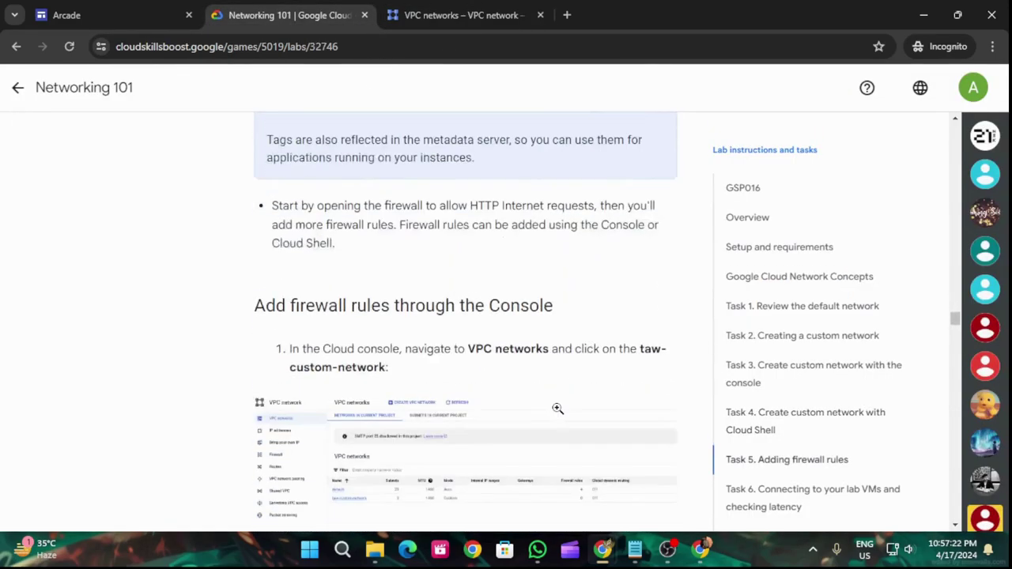
{"action": "scroll", "coordinate": [557, 408], "scroll_direction": "down", "scroll_amount": 2}
{"action": "scroll", "coordinate": [557, 415], "scroll_direction": "down", "scroll_amount": 4}
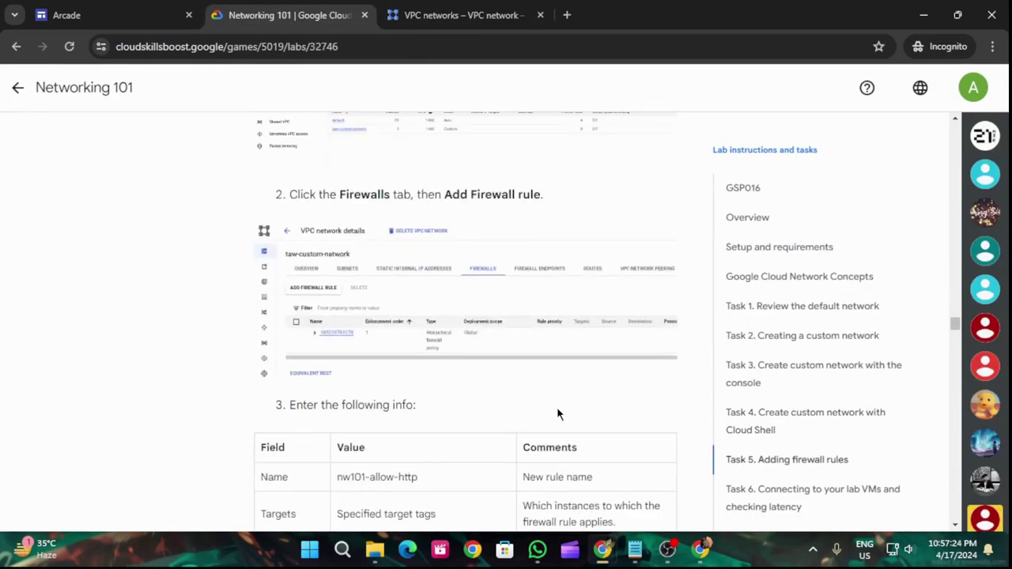
{"action": "scroll", "coordinate": [502, 265], "scroll_direction": "up", "scroll_amount": 4}
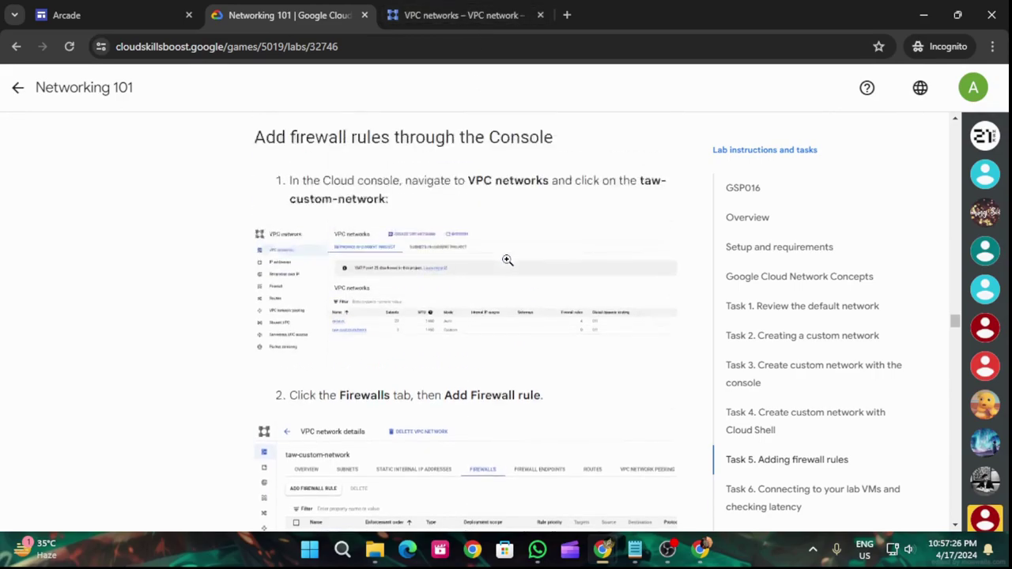
{"action": "left_click", "coordinate": [464, 14]}
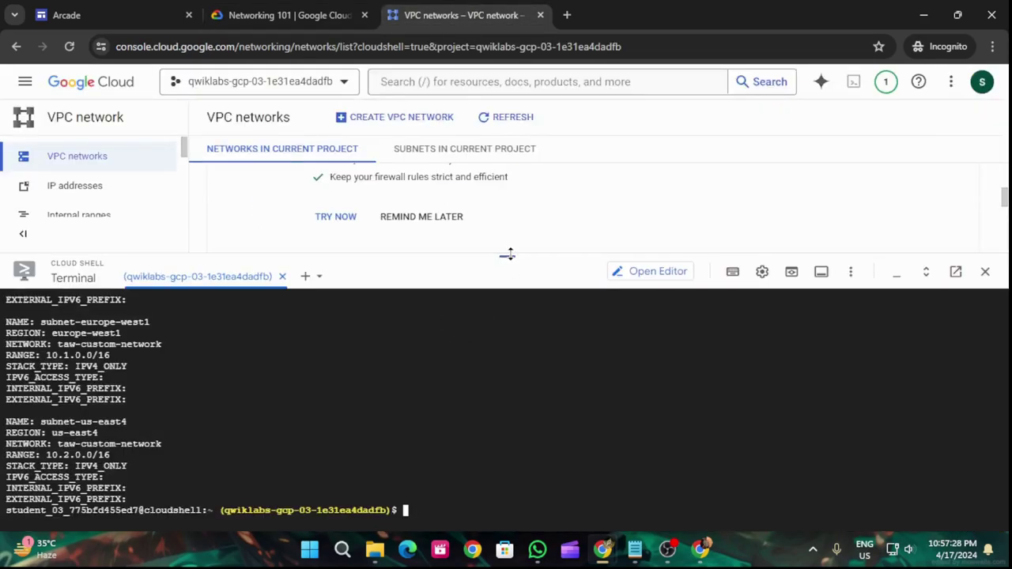
{"action": "left_click_drag", "start_coordinate": [508, 257], "coordinate": [537, 494]}
{"action": "left_click", "coordinate": [237, 449]}
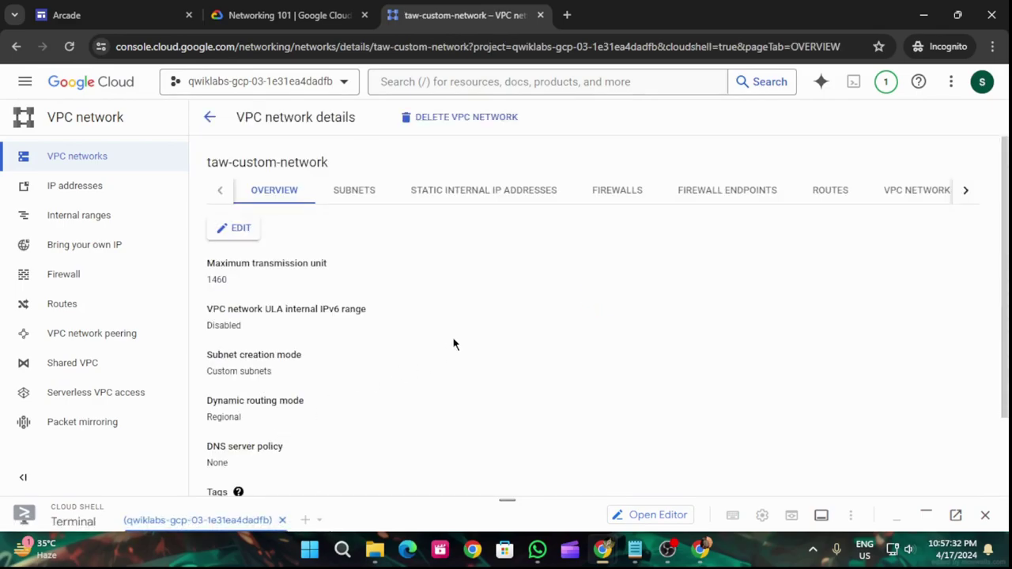
{"action": "left_click", "coordinate": [612, 191]}
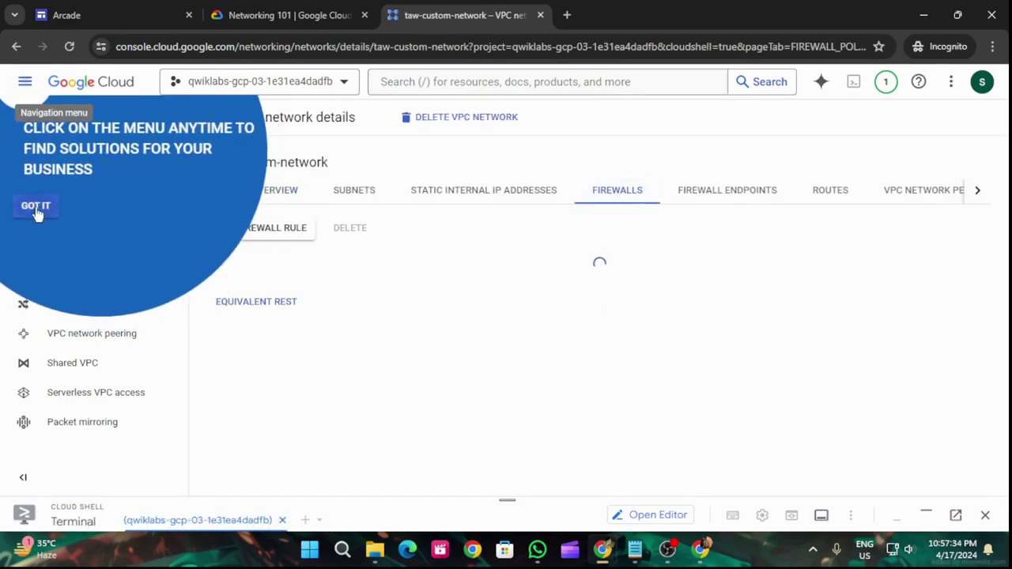
{"action": "left_click", "coordinate": [36, 207]}
Start a new firewall rule for taw-custom-network and name it nw101-allow-http, as given in the lab table.
{"action": "left_click", "coordinate": [266, 229]}
{"action": "key", "text": "ctrl+shift+Tab"}
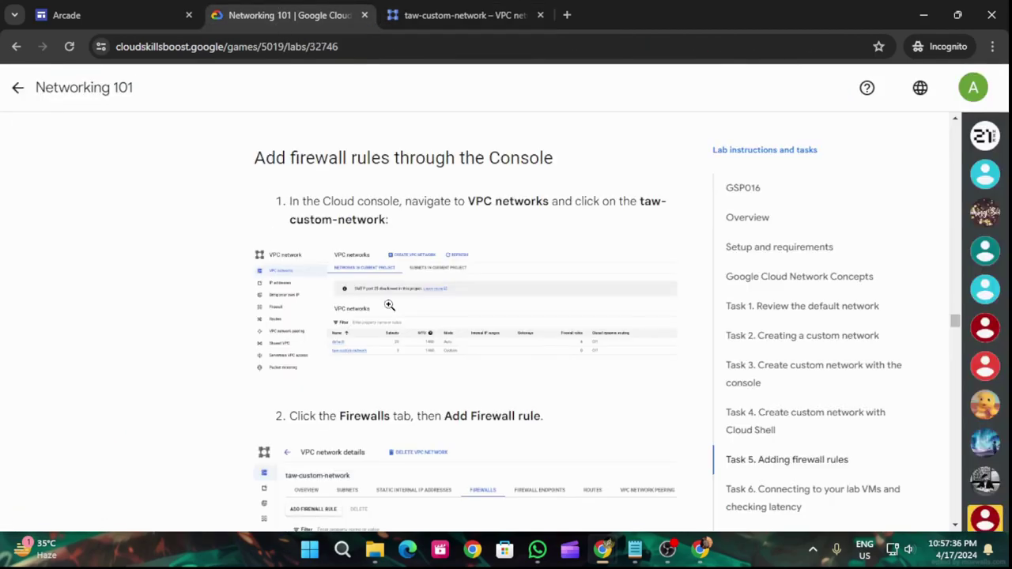
{"action": "scroll", "coordinate": [480, 363], "scroll_direction": "down", "scroll_amount": 5}
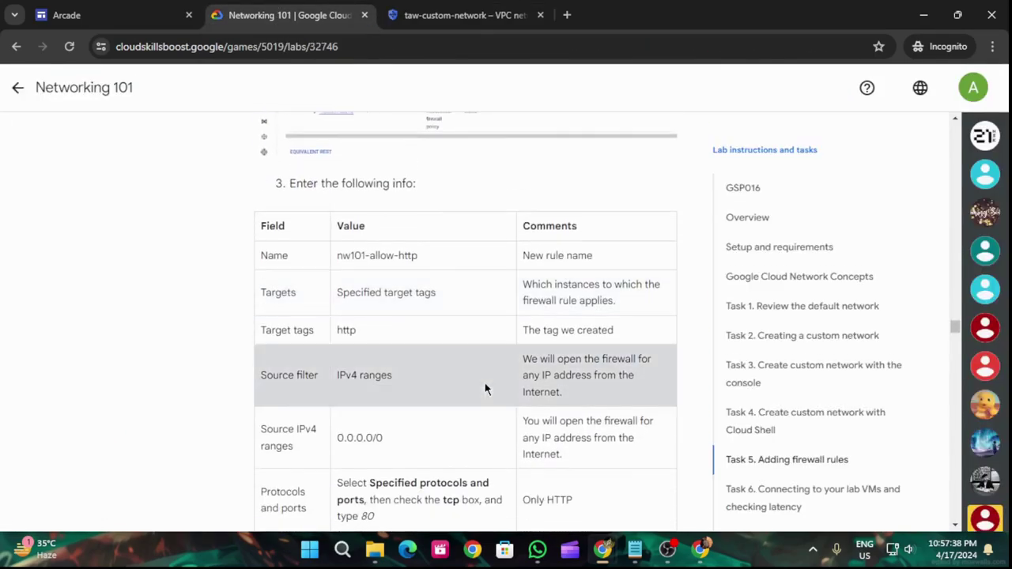
{"action": "left_click_drag", "start_coordinate": [335, 260], "coordinate": [433, 258]}
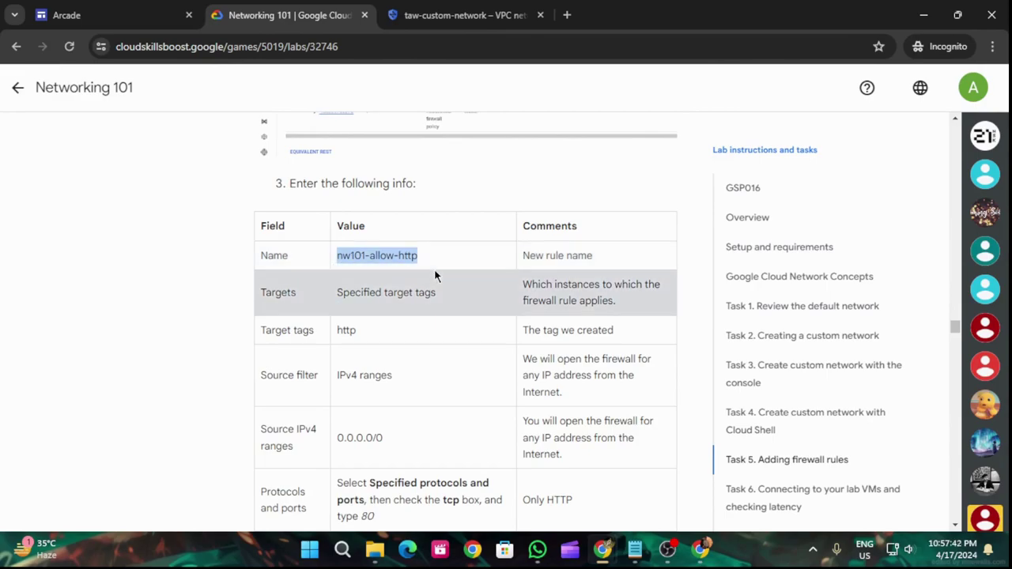
{"action": "left_click", "coordinate": [479, 20]}
{"action": "left_click", "coordinate": [356, 210]}
{"action": "key", "text": "ctrl+v"}
Enter http as the target tag of the firewall rule, keeping Specified target tags as its targets.
{"action": "left_click", "coordinate": [289, 15]}
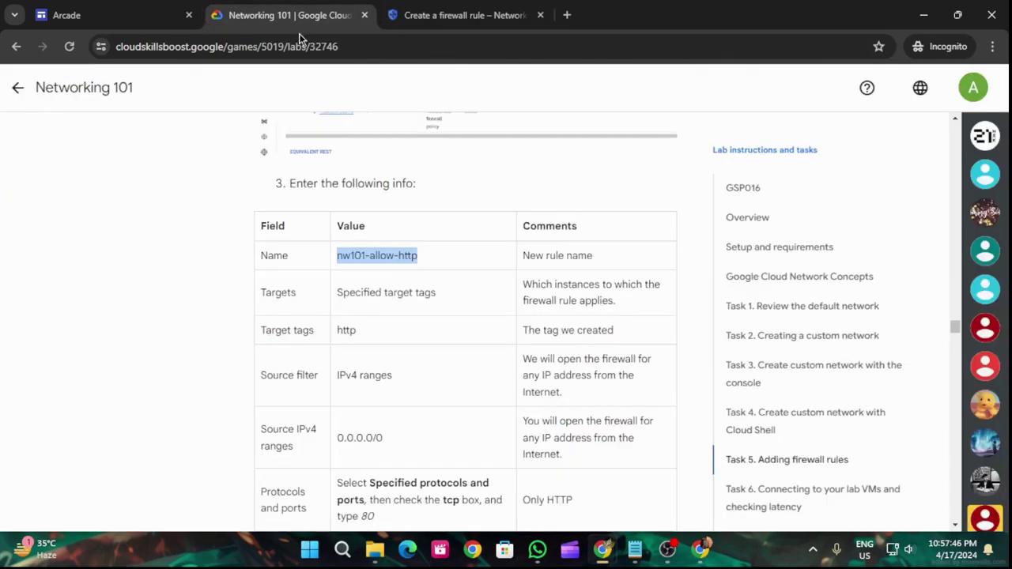
{"action": "left_click", "coordinate": [458, 15]}
{"action": "scroll", "coordinate": [400, 308], "scroll_direction": "down", "scroll_amount": 2}
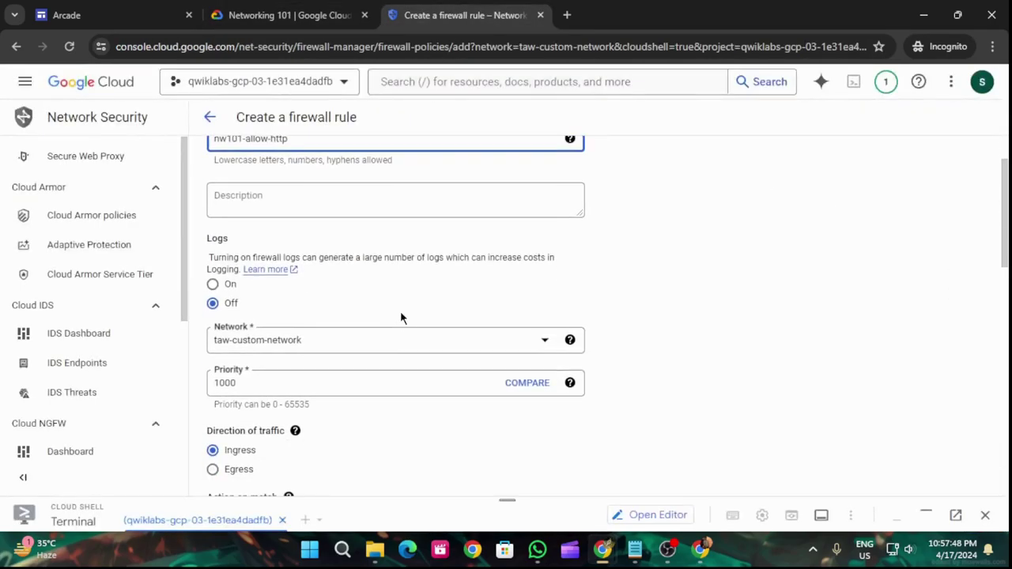
{"action": "scroll", "coordinate": [342, 352], "scroll_direction": "down", "scroll_amount": 2}
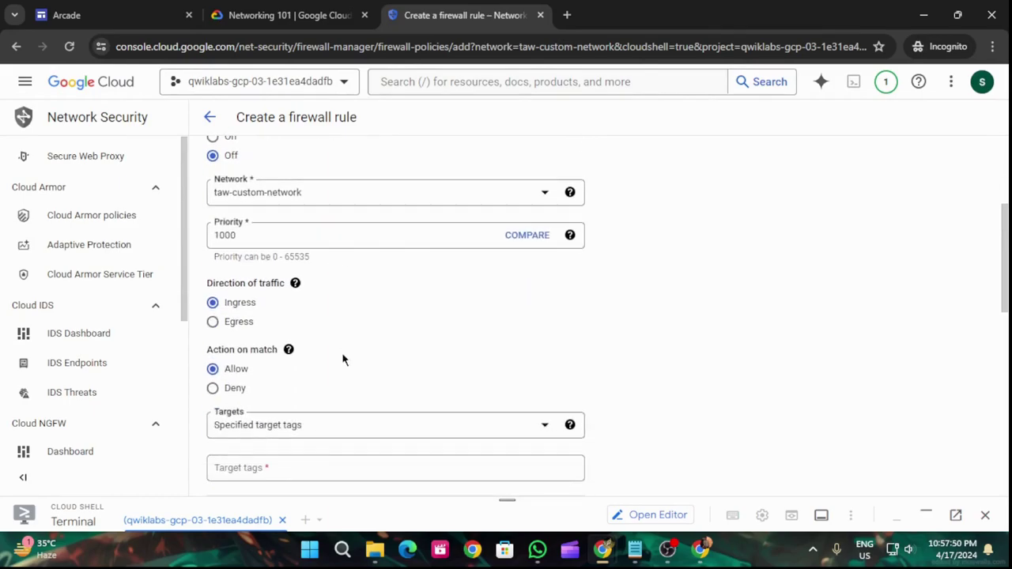
{"action": "left_click", "coordinate": [320, 9]}
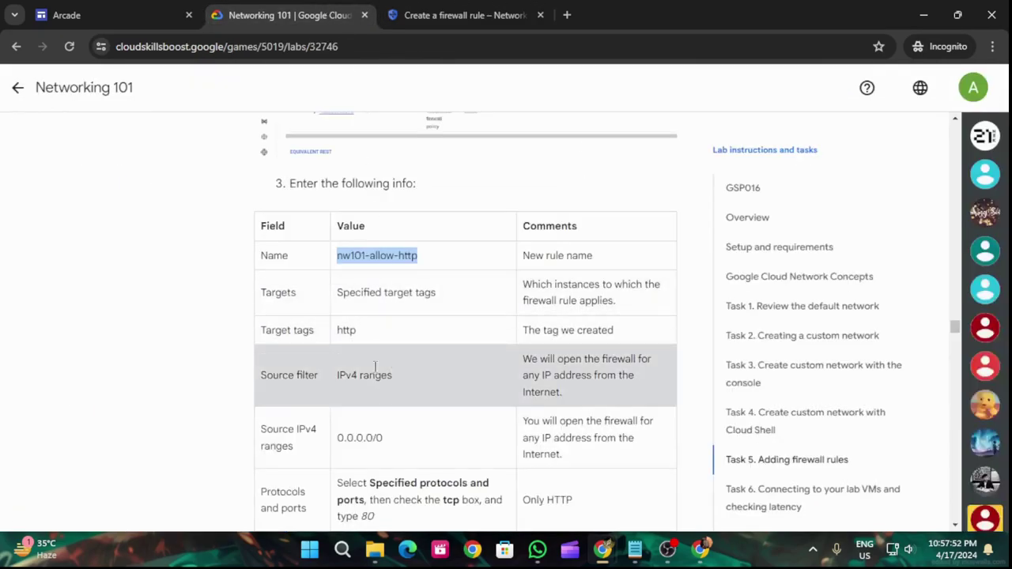
{"action": "left_click", "coordinate": [416, 18]}
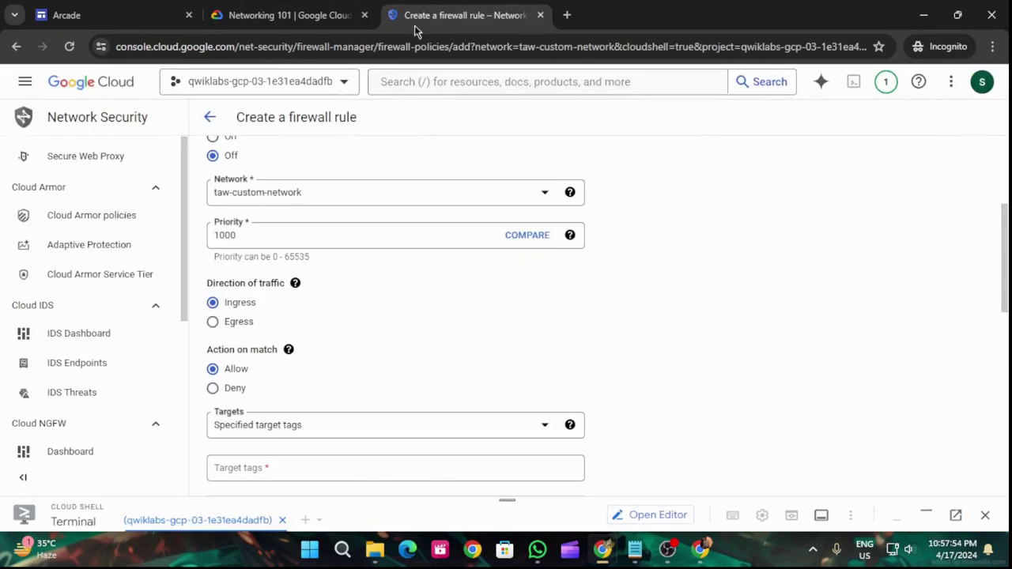
{"action": "scroll", "coordinate": [401, 407], "scroll_direction": "down", "scroll_amount": 1}
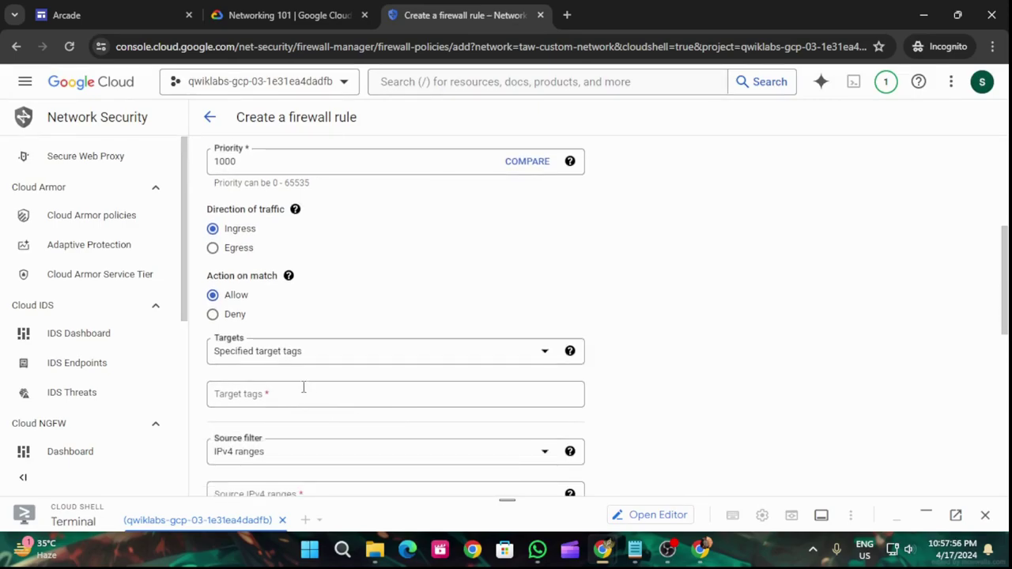
{"action": "scroll", "coordinate": [311, 400], "scroll_direction": "down", "scroll_amount": 1}
{"action": "left_click", "coordinate": [287, 321]}
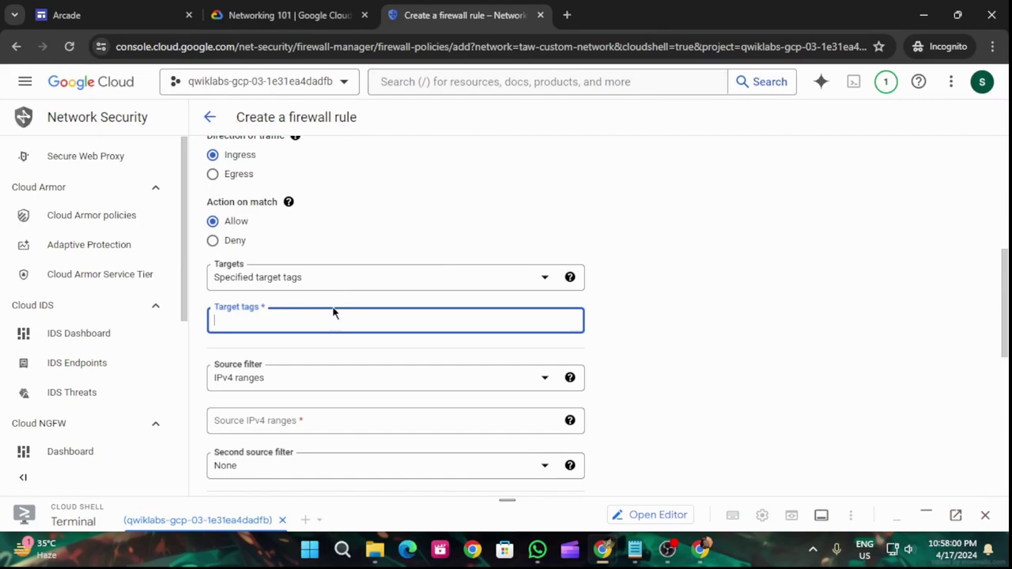
{"action": "left_click", "coordinate": [299, 7]}
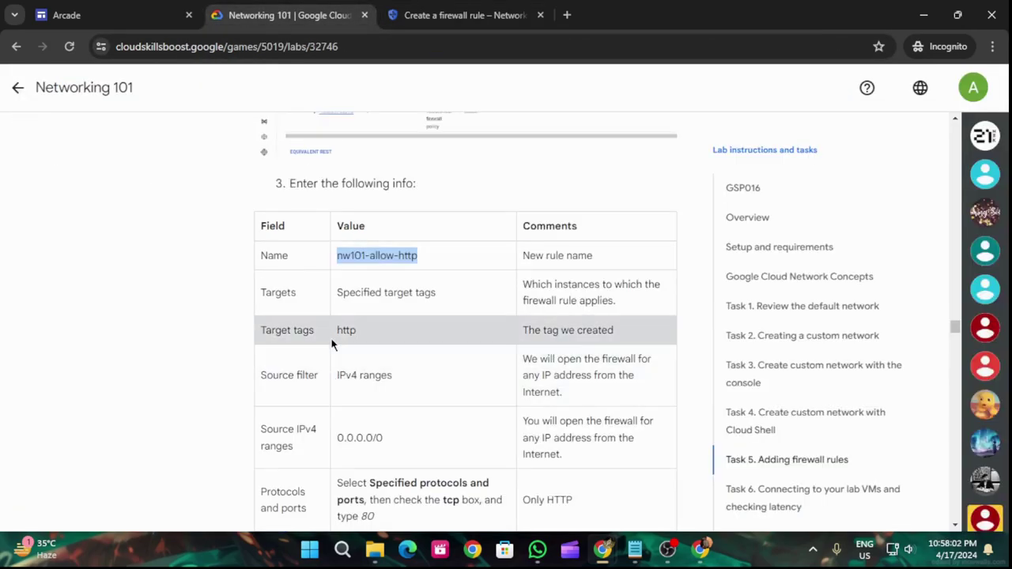
{"action": "left_click_drag", "start_coordinate": [332, 339], "coordinate": [373, 333]}
{"action": "left_click", "coordinate": [387, 10]}
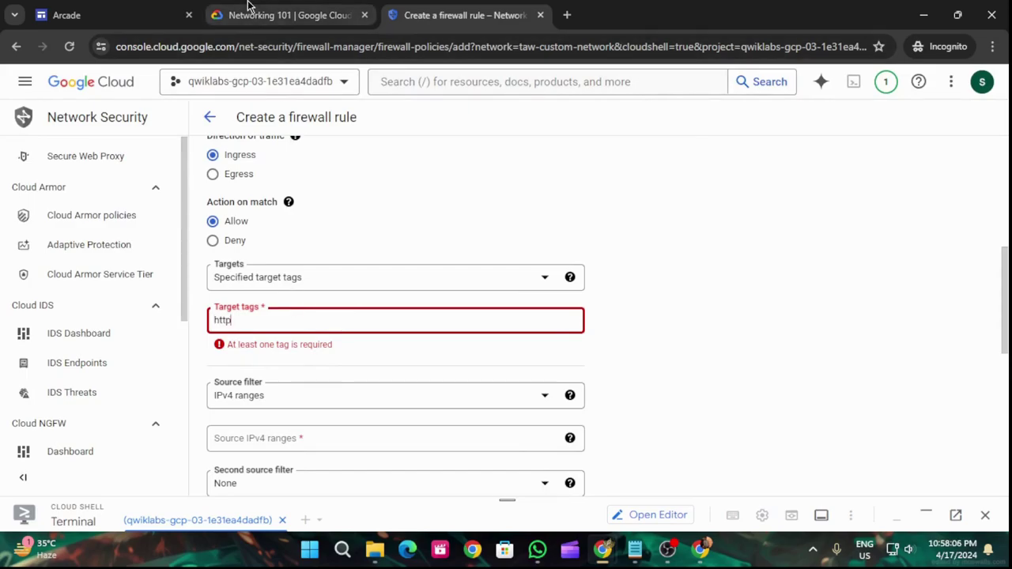
Set the rule's source IPv4 range to 0.0.0.0/0, copied from the lab instructions.
{"action": "left_click", "coordinate": [284, 15]}
{"action": "left_click", "coordinate": [341, 364]}
{"action": "left_click_drag", "start_coordinate": [336, 367], "coordinate": [398, 372]}
{"action": "key", "text": "ctrl+c"}
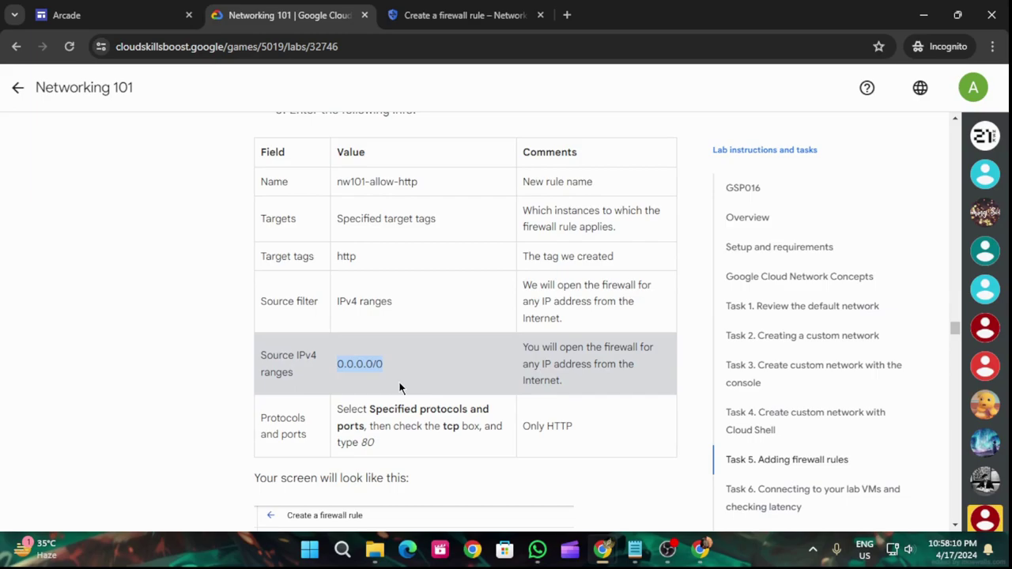
{"action": "left_click", "coordinate": [455, 16]}
{"action": "scroll", "coordinate": [379, 301], "scroll_direction": "down", "scroll_amount": 3}
{"action": "left_click", "coordinate": [350, 273]}
{"action": "key", "text": "ctrl+v"}
Allow only TCP port 80 under the firewall rule's specified protocols and ports, following the lab table.
{"action": "left_click", "coordinate": [310, 8]}
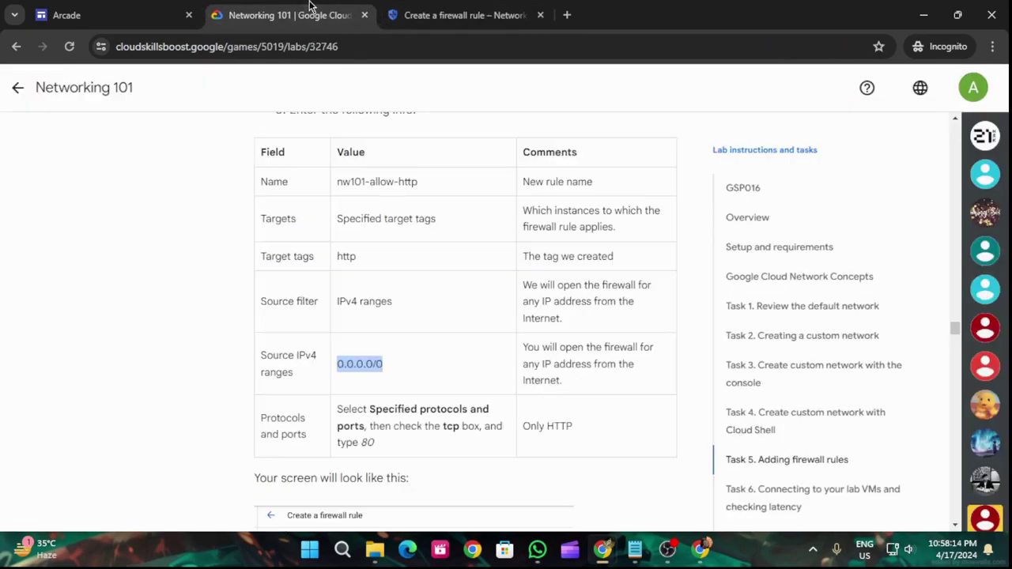
{"action": "scroll", "coordinate": [445, 444], "scroll_direction": "down", "scroll_amount": 1}
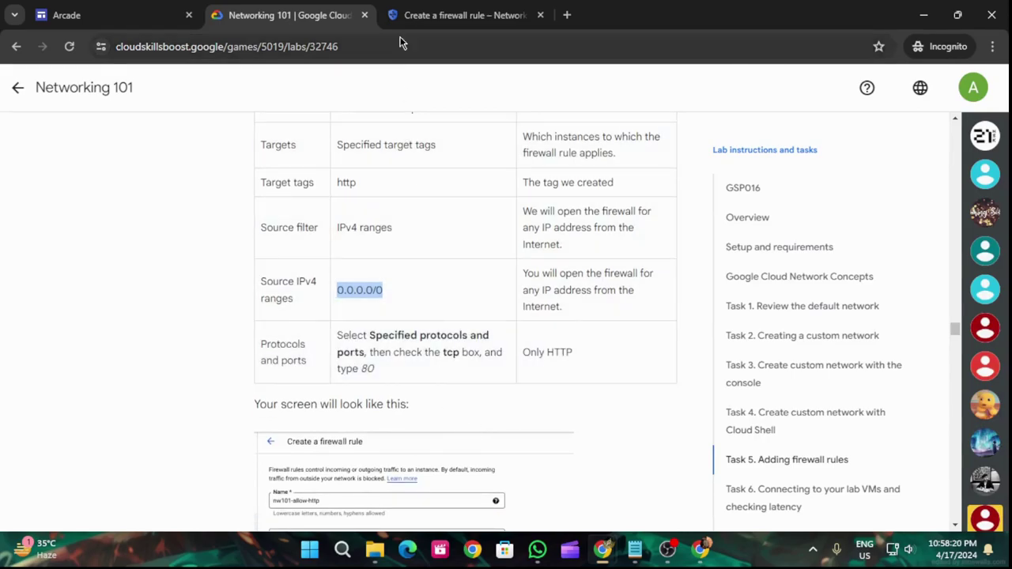
{"action": "left_click", "coordinate": [401, 11]}
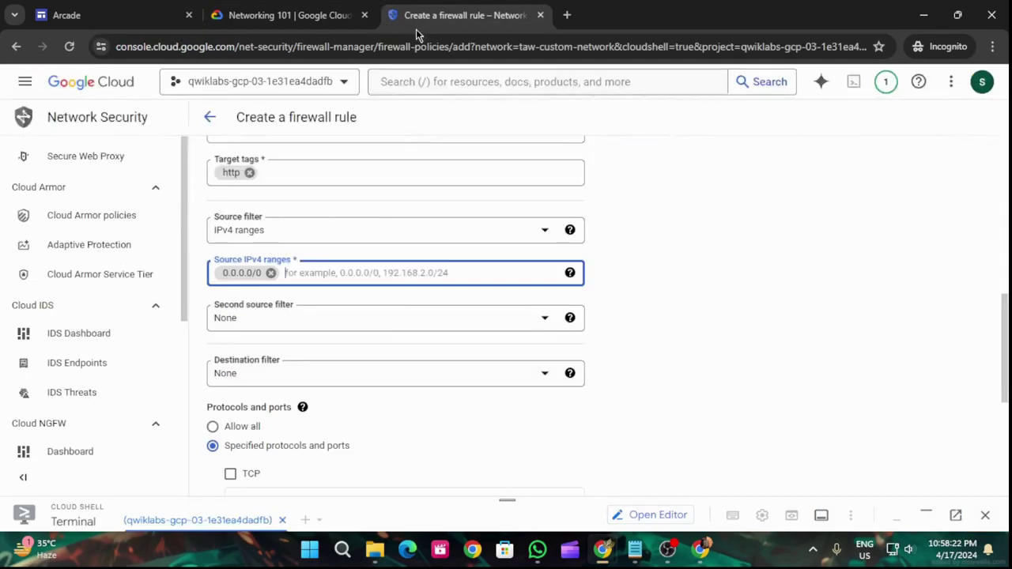
{"action": "scroll", "coordinate": [430, 417], "scroll_direction": "down", "scroll_amount": 2}
{"action": "left_click", "coordinate": [231, 327]}
{"action": "left_click", "coordinate": [252, 354]}
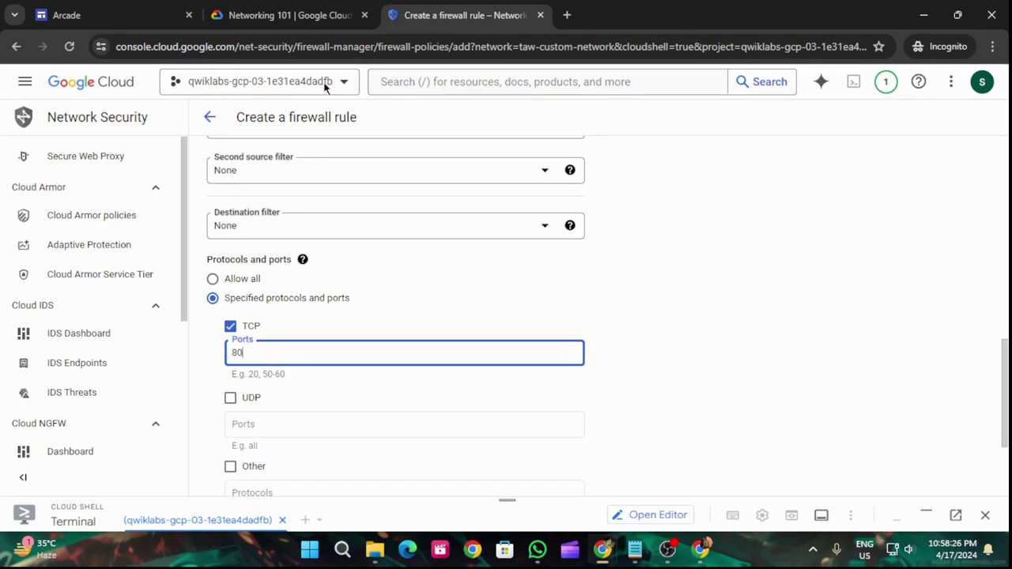
Compare the filled-in firewall rule with the lab's sample form and create the nw101-allow-http rule.
{"action": "left_click", "coordinate": [323, 8]}
{"action": "scroll", "coordinate": [524, 366], "scroll_direction": "down", "scroll_amount": 3}
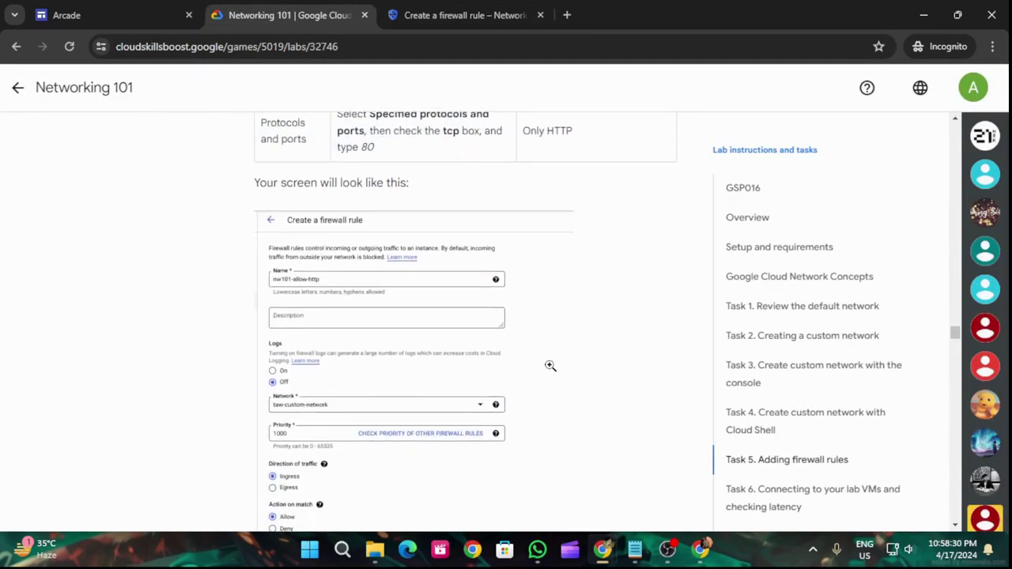
{"action": "left_click", "coordinate": [430, 12]}
{"action": "scroll", "coordinate": [341, 332], "scroll_direction": "up", "scroll_amount": 3}
{"action": "scroll", "coordinate": [337, 364], "scroll_direction": "up", "scroll_amount": 4}
{"action": "scroll", "coordinate": [387, 384], "scroll_direction": "down", "scroll_amount": 8}
{"action": "scroll", "coordinate": [393, 386], "scroll_direction": "down", "scroll_amount": 1}
{"action": "key", "text": "ctrl+shift+Tab"}
{"action": "scroll", "coordinate": [459, 472], "scroll_direction": "down", "scroll_amount": 6}
{"action": "scroll", "coordinate": [460, 472], "scroll_direction": "down", "scroll_amount": 2}
{"action": "key", "text": "ctrl+Tab"}
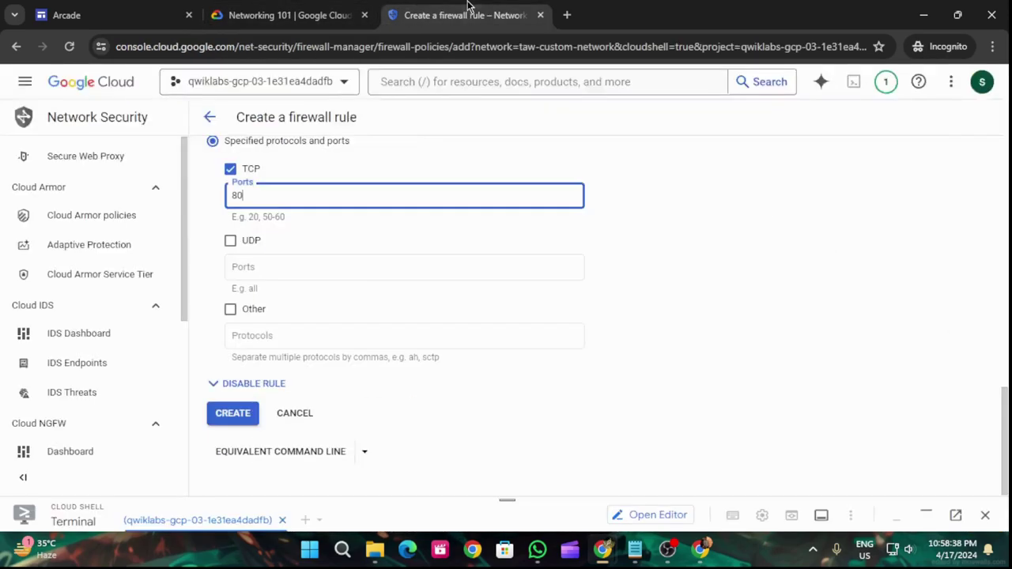
{"action": "left_click", "coordinate": [234, 414]}
Consult the lab's additional firewall rules section and start another firewall rule for taw-custom-network in the Cloud console.
{"action": "left_click", "coordinate": [238, 15]}
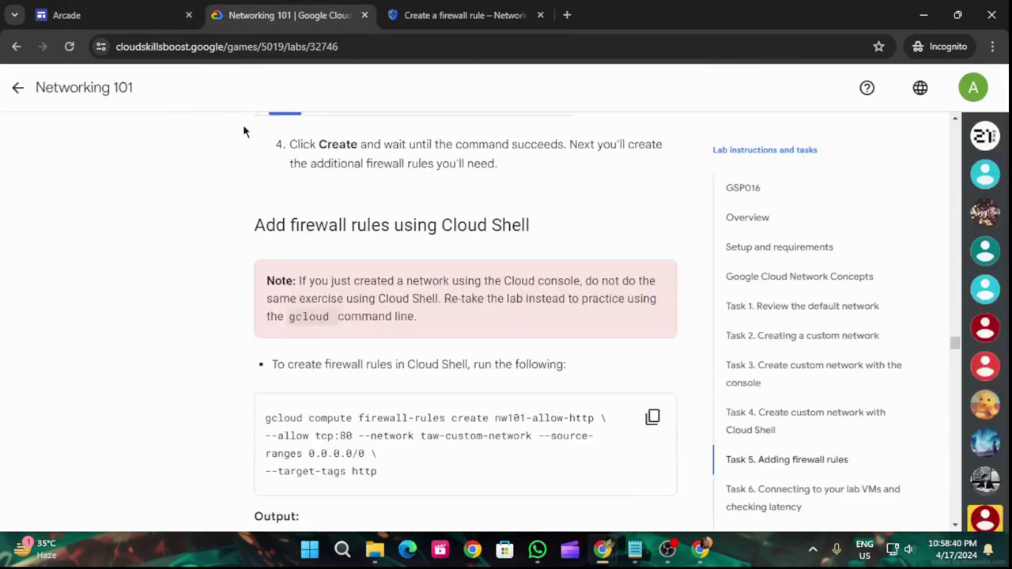
{"action": "scroll", "coordinate": [540, 358], "scroll_direction": "down", "scroll_amount": 9}
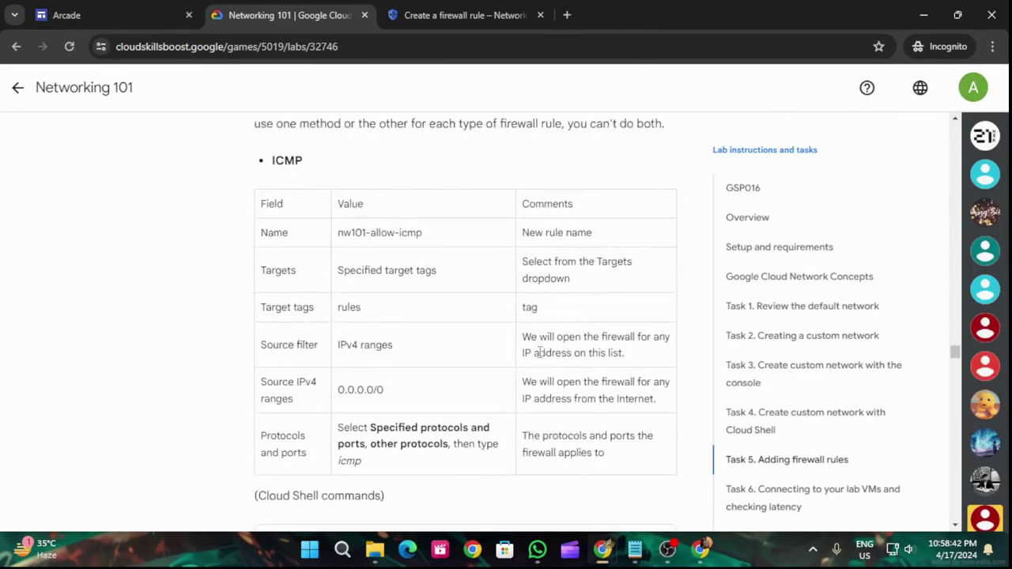
{"action": "scroll", "coordinate": [540, 354], "scroll_direction": "up", "scroll_amount": 5}
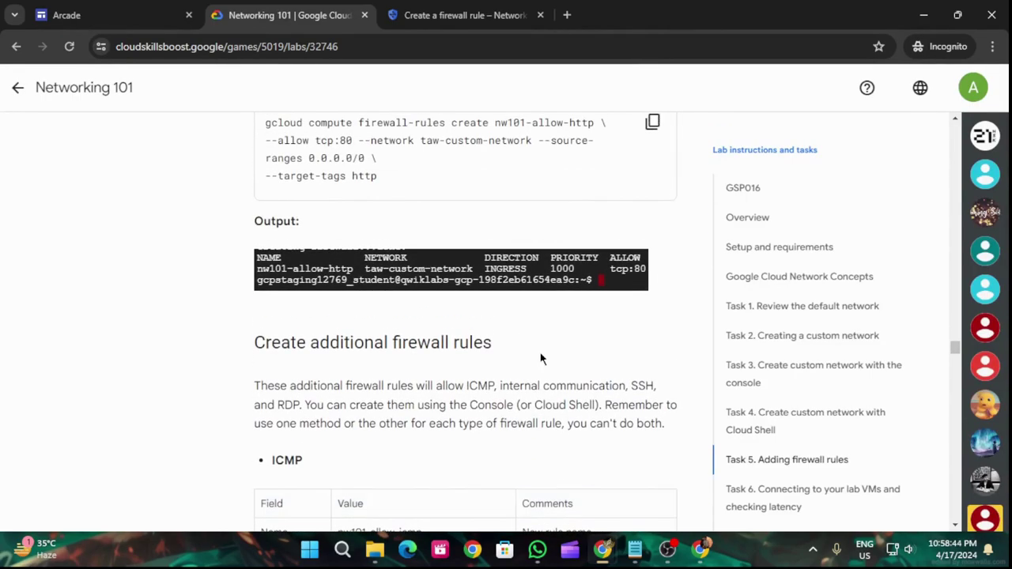
{"action": "scroll", "coordinate": [542, 359], "scroll_direction": "down", "scroll_amount": 2}
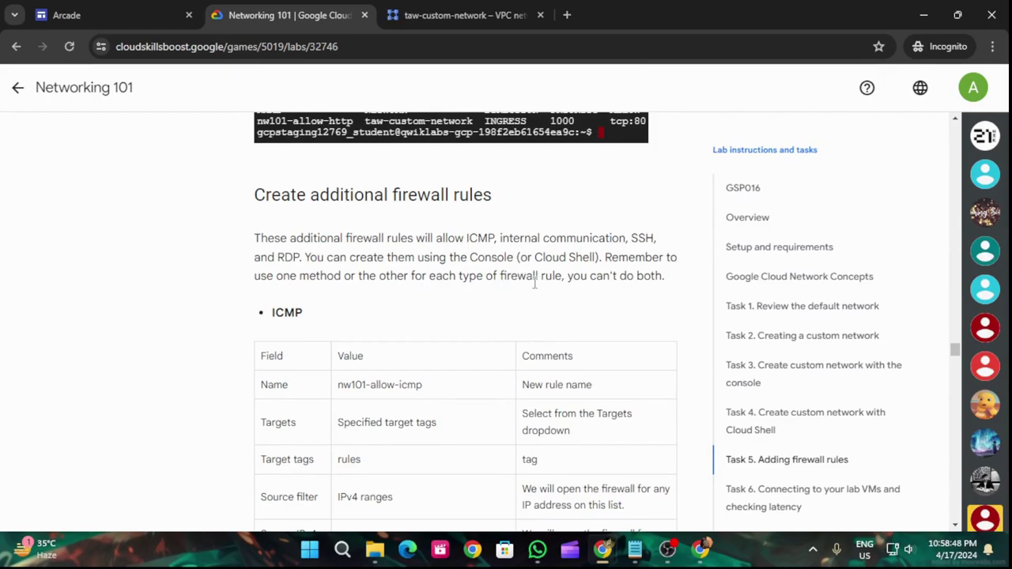
{"action": "scroll", "coordinate": [536, 291], "scroll_direction": "down", "scroll_amount": 2}
{"action": "left_click", "coordinate": [480, 10]}
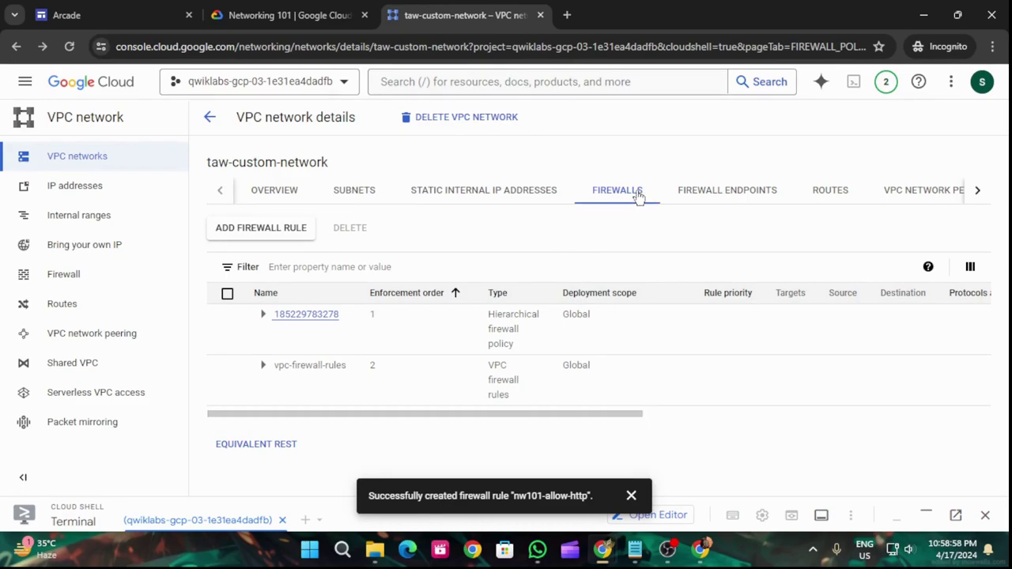
{"action": "left_click", "coordinate": [282, 230]}
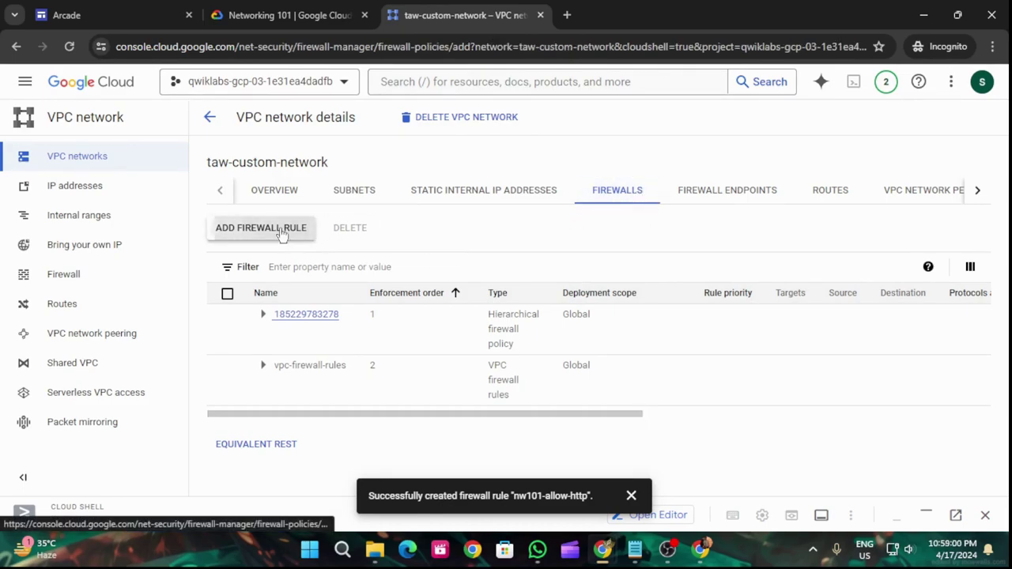
Name the new firewall rule nw101-allow-icmp, copied from the lab's ICMP table.
{"action": "left_click", "coordinate": [289, 15]}
{"action": "scroll", "coordinate": [335, 188], "scroll_direction": "down", "scroll_amount": 2}
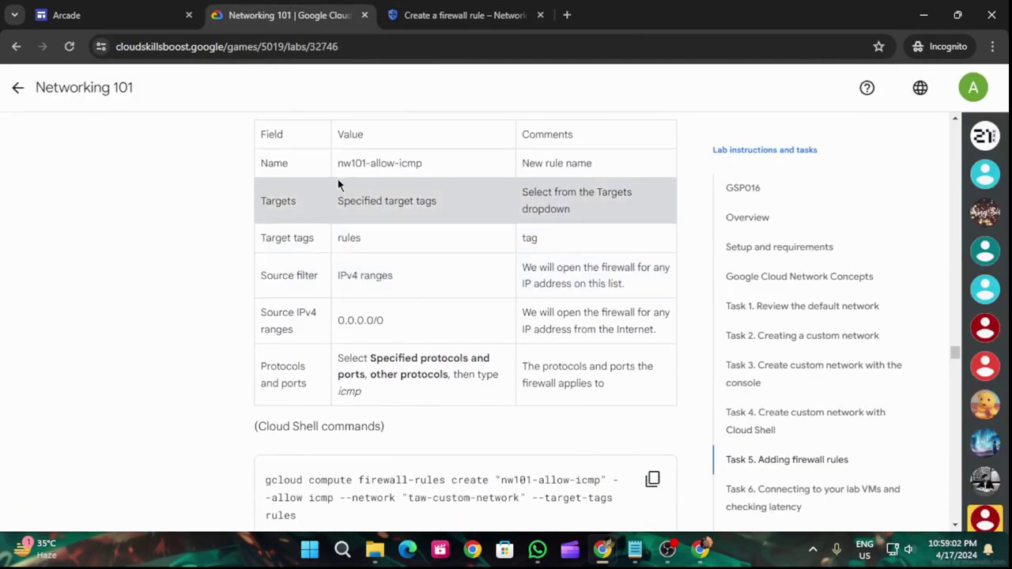
{"action": "left_click_drag", "start_coordinate": [337, 163], "coordinate": [448, 156]}
{"action": "key", "text": "ctrl+c"}
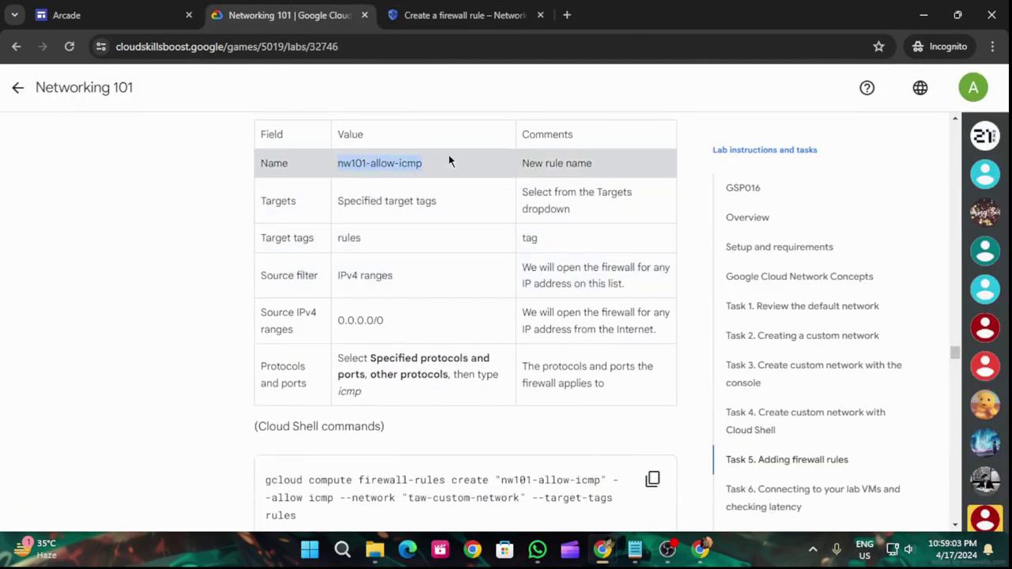
{"action": "left_click", "coordinate": [436, 9]}
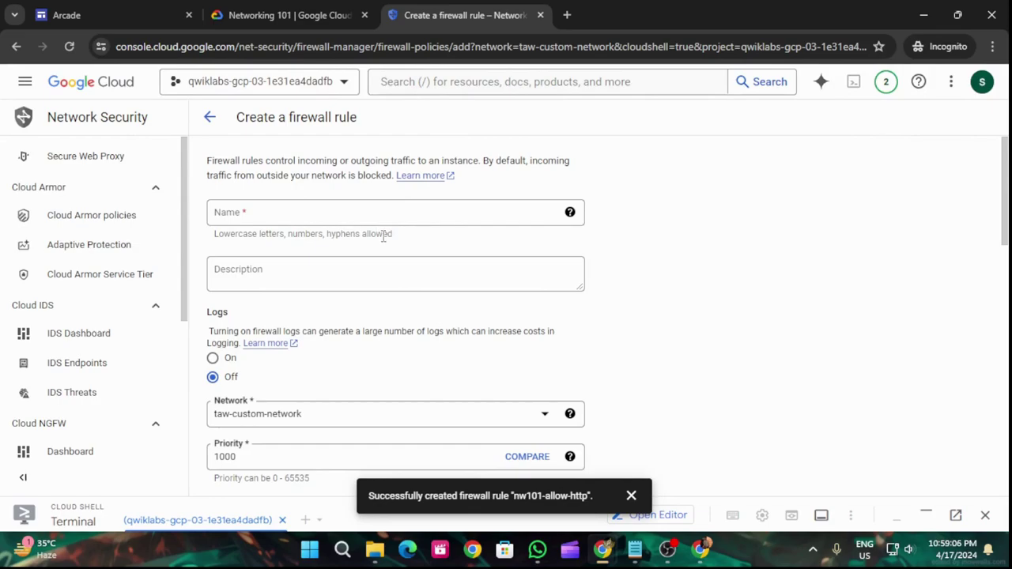
{"action": "left_click", "coordinate": [312, 204]}
{"action": "key", "text": "ctrl+v"}
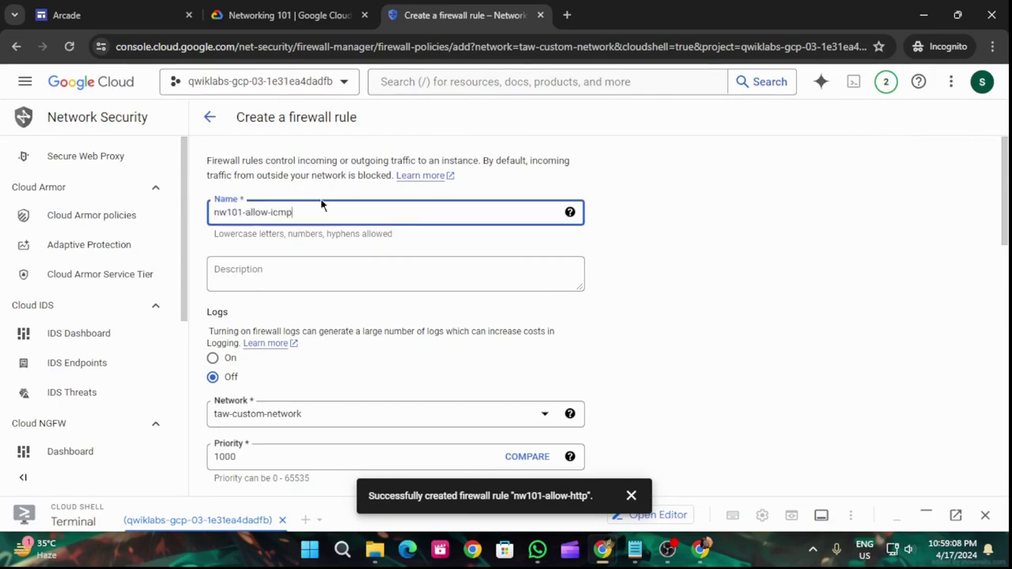
Enter rules as the target tag of the ICMP firewall rule, as given in the lab table.
{"action": "left_click", "coordinate": [288, 15]}
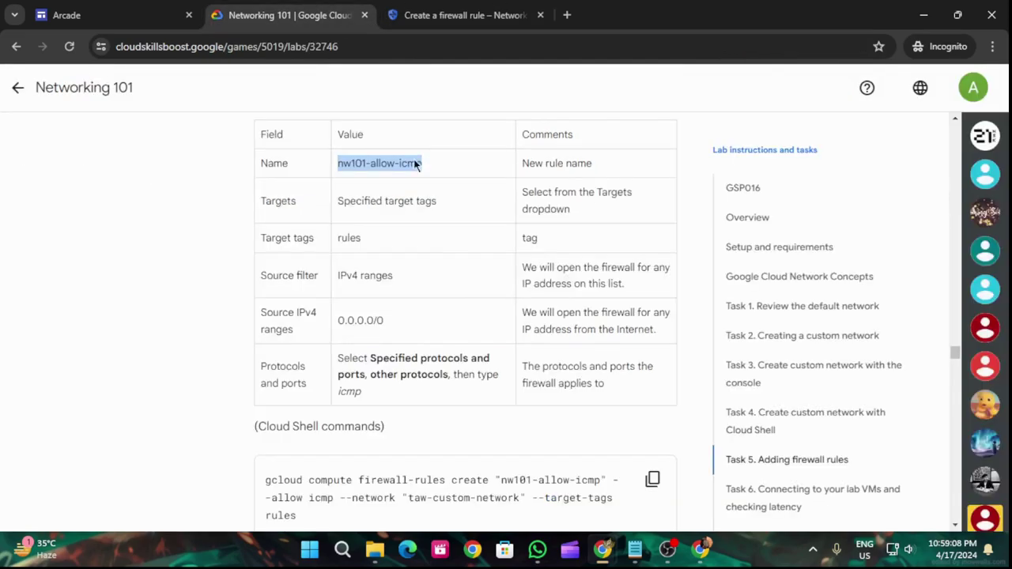
{"action": "left_click", "coordinate": [339, 238]}
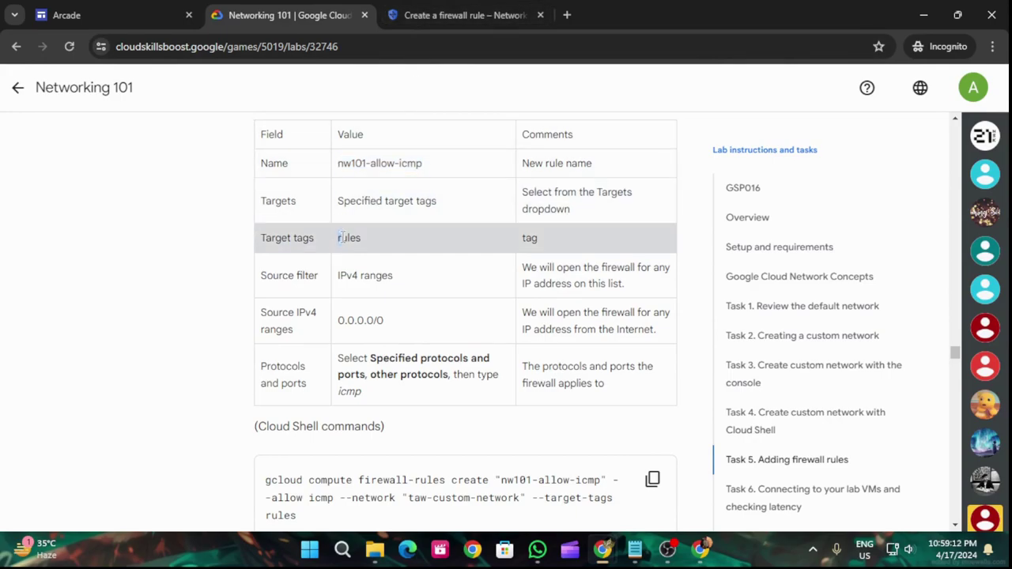
{"action": "left_click", "coordinate": [443, 15]}
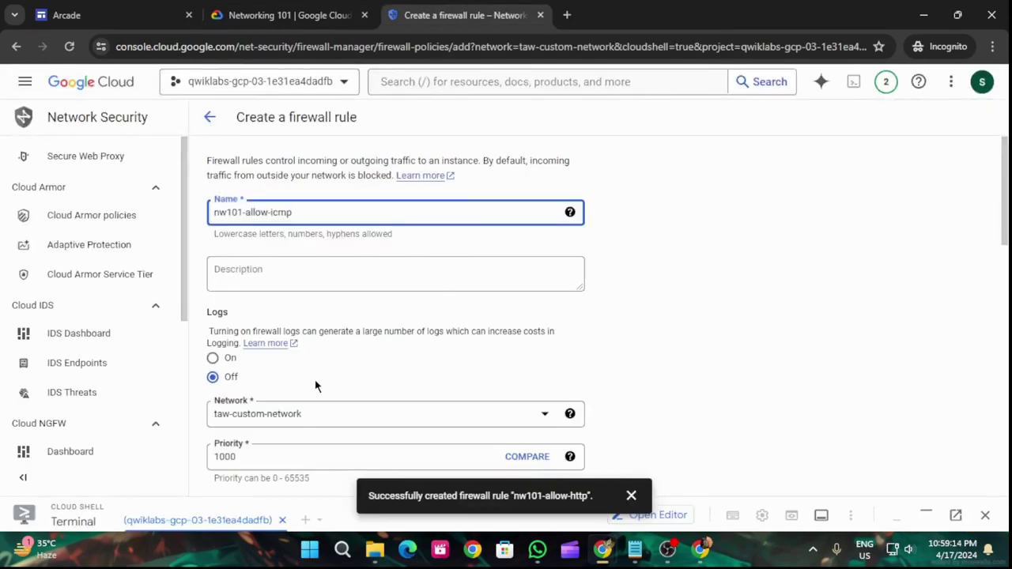
{"action": "scroll", "coordinate": [316, 385], "scroll_direction": "down", "scroll_amount": 1}
{"action": "scroll", "coordinate": [315, 380], "scroll_direction": "down", "scroll_amount": 3}
{"action": "left_click", "coordinate": [294, 393]}
{"action": "type", "text": "rules"}
Set the ICMP rule's source IPv4 range to 0.0.0.0/0, copied from the lab table.
{"action": "left_click", "coordinate": [356, 11]}
{"action": "scroll", "coordinate": [340, 237], "scroll_direction": "down", "scroll_amount": 1}
{"action": "left_click_drag", "start_coordinate": [338, 247], "coordinate": [406, 240]}
{"action": "key", "text": "ctrl+c"}
{"action": "left_click", "coordinate": [465, 15]}
{"action": "scroll", "coordinate": [355, 348], "scroll_direction": "down", "scroll_amount": 3}
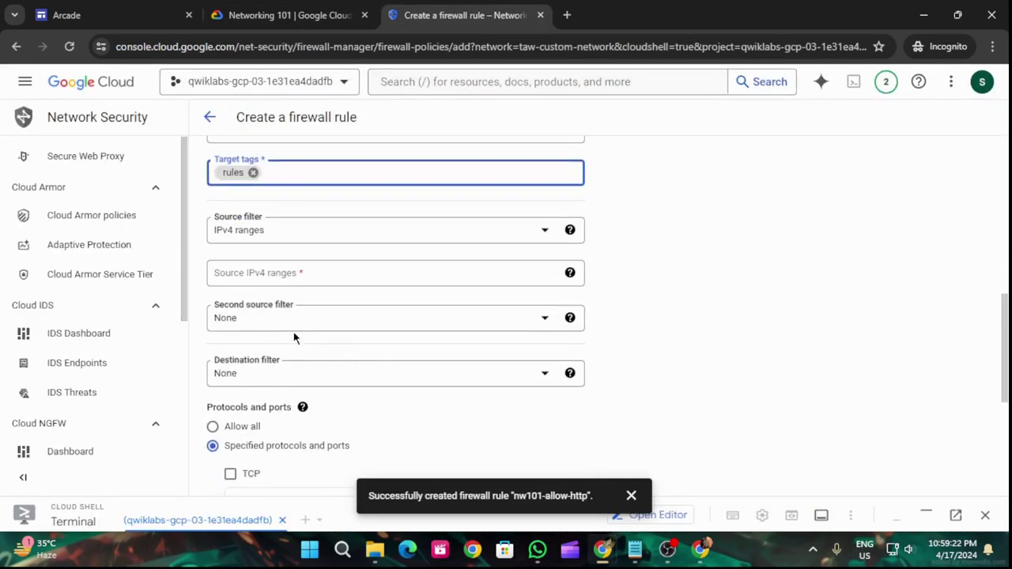
{"action": "left_click", "coordinate": [237, 273]}
{"action": "key", "text": "ctrl+v"}
Enable other protocols for the ICMP rule and enter icmp, copied from the lab instructions.
{"action": "left_click", "coordinate": [320, 15]}
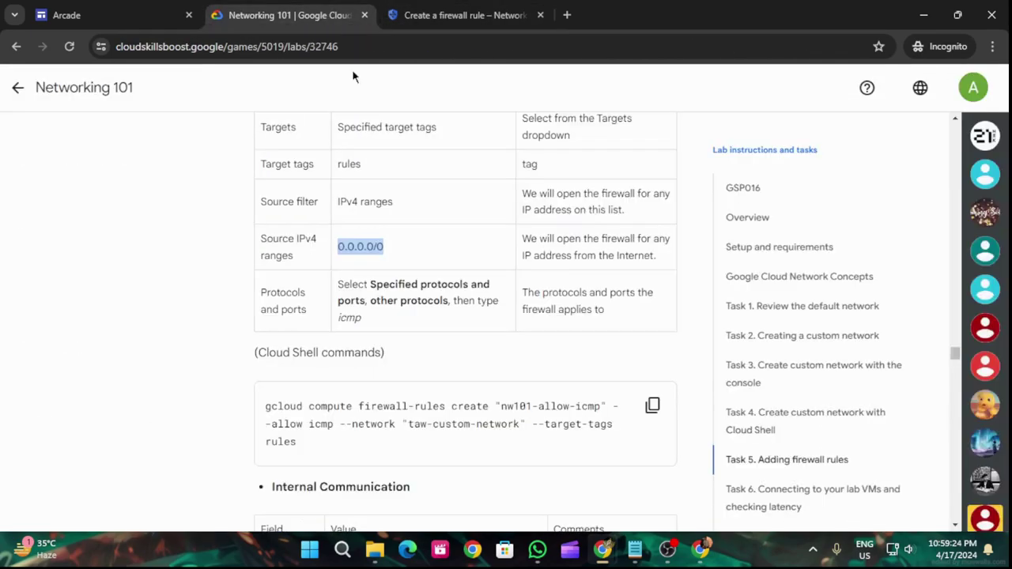
{"action": "scroll", "coordinate": [492, 330], "scroll_direction": "down", "scroll_amount": 1}
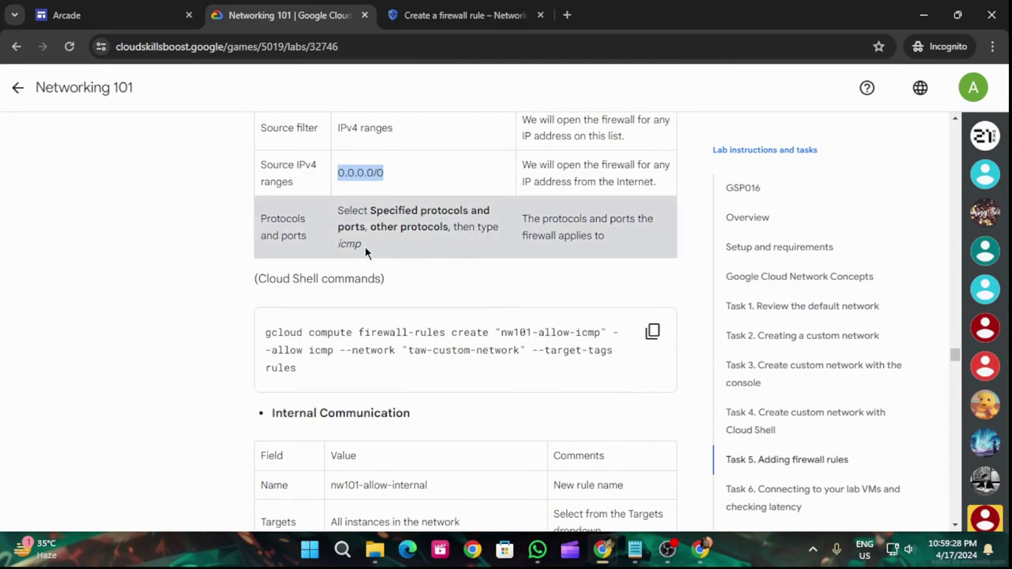
{"action": "left_click_drag", "start_coordinate": [334, 246], "coordinate": [366, 247]}
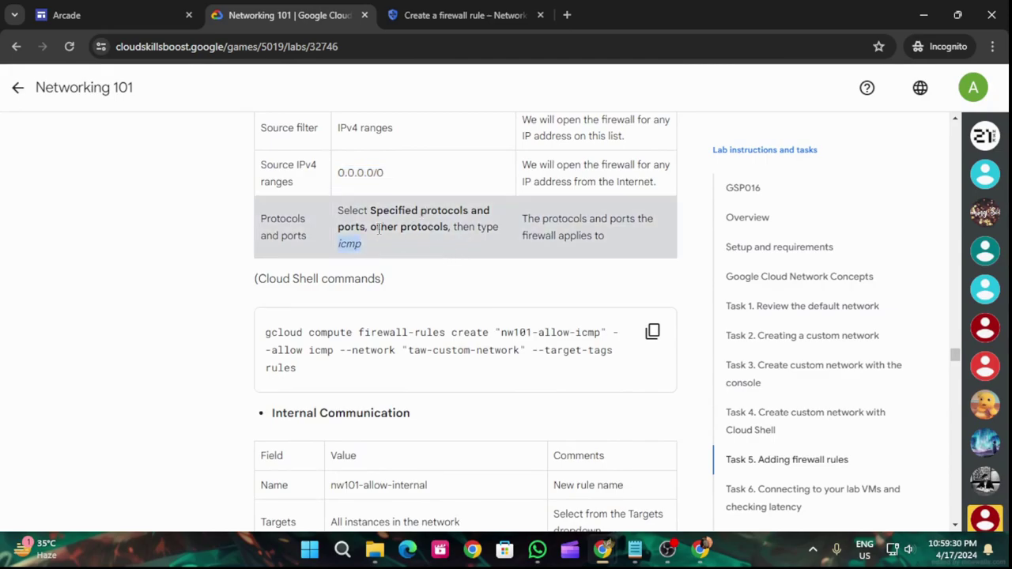
{"action": "left_click", "coordinate": [406, 15]}
{"action": "scroll", "coordinate": [407, 331], "scroll_direction": "down", "scroll_amount": 3}
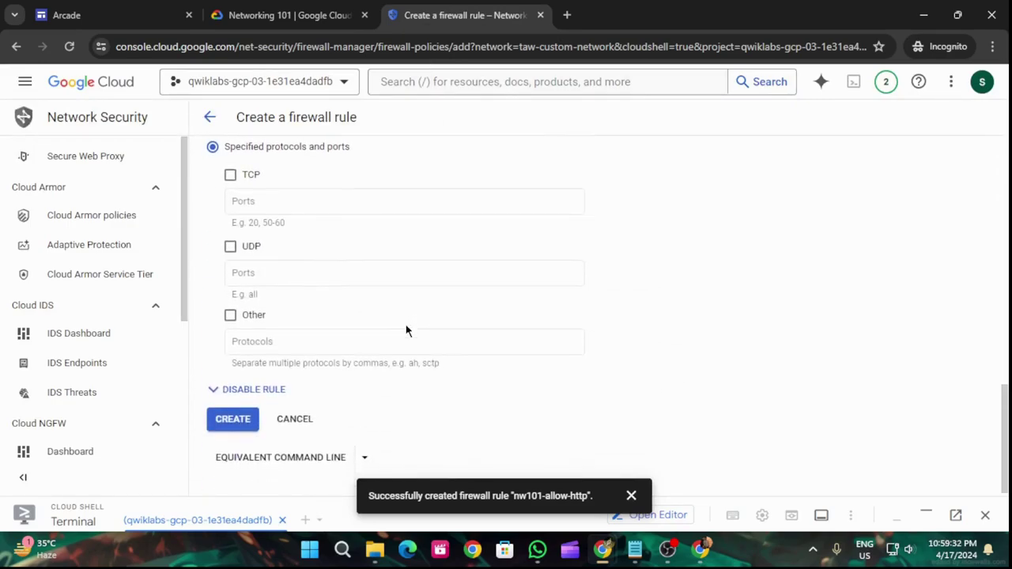
{"action": "left_click", "coordinate": [229, 309]}
{"action": "left_click", "coordinate": [261, 335]}
{"action": "key", "text": "ctrl+v"}
Examine the lab's ICMP and Internal Communication tables and their Cloud Shell commands for the additional firewall rules.
{"action": "left_click", "coordinate": [292, 15]}
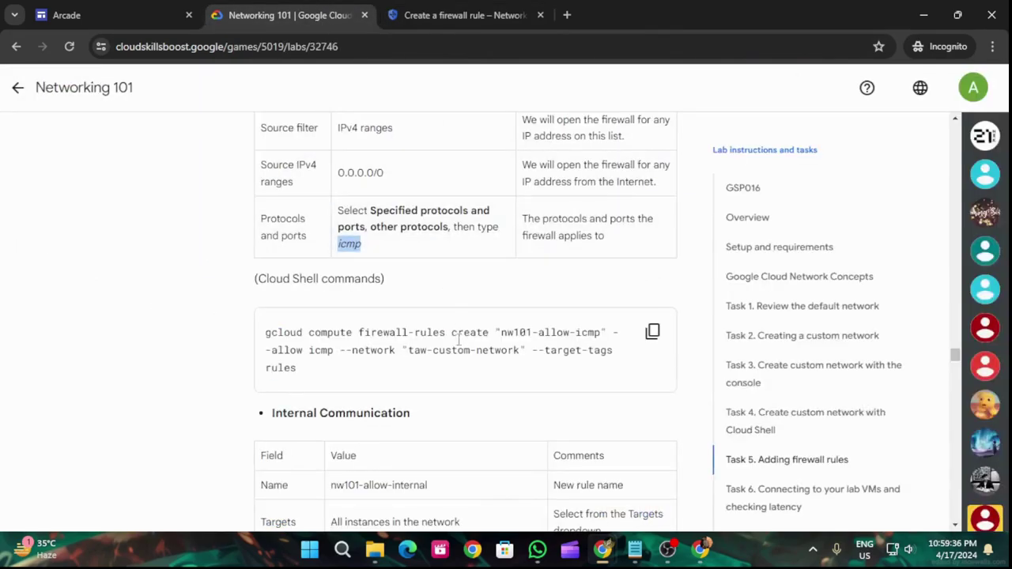
{"action": "scroll", "coordinate": [510, 289], "scroll_direction": "down", "scroll_amount": 1}
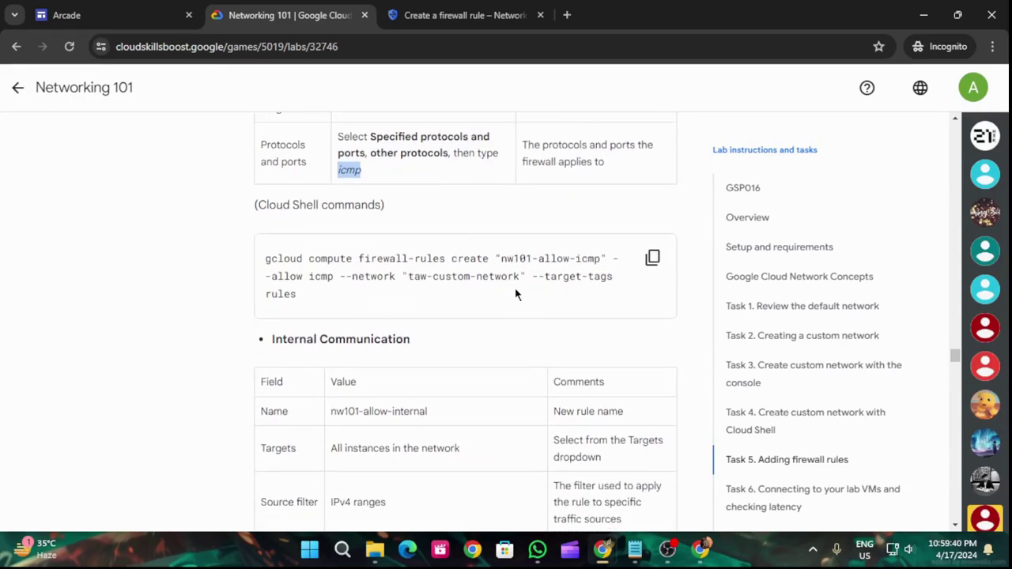
{"action": "scroll", "coordinate": [512, 291], "scroll_direction": "down", "scroll_amount": 2}
{"action": "scroll", "coordinate": [517, 293], "scroll_direction": "up", "scroll_amount": 2}
{"action": "scroll", "coordinate": [542, 339], "scroll_direction": "up", "scroll_amount": 5}
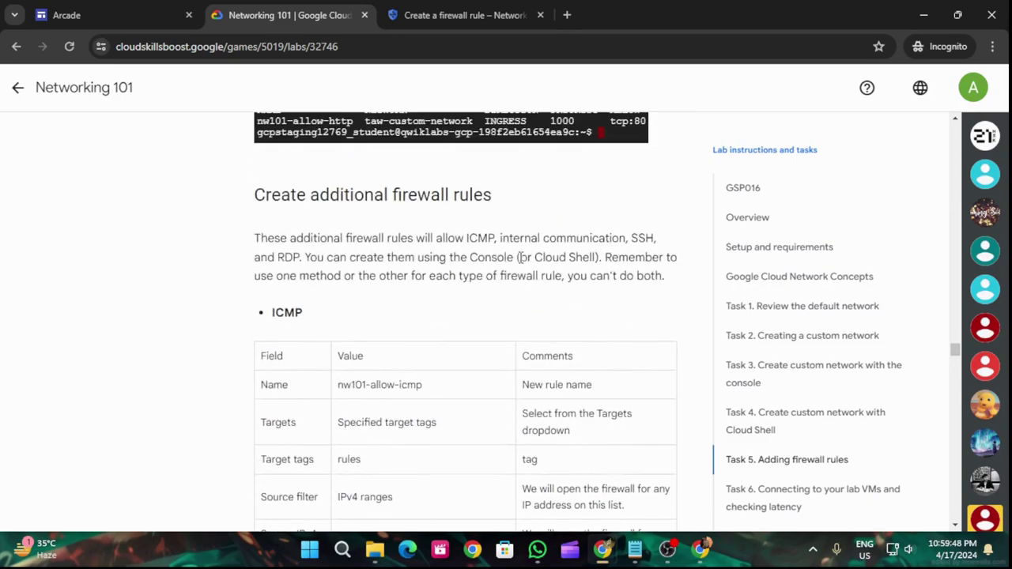
{"action": "scroll", "coordinate": [526, 276], "scroll_direction": "down", "scroll_amount": 7}
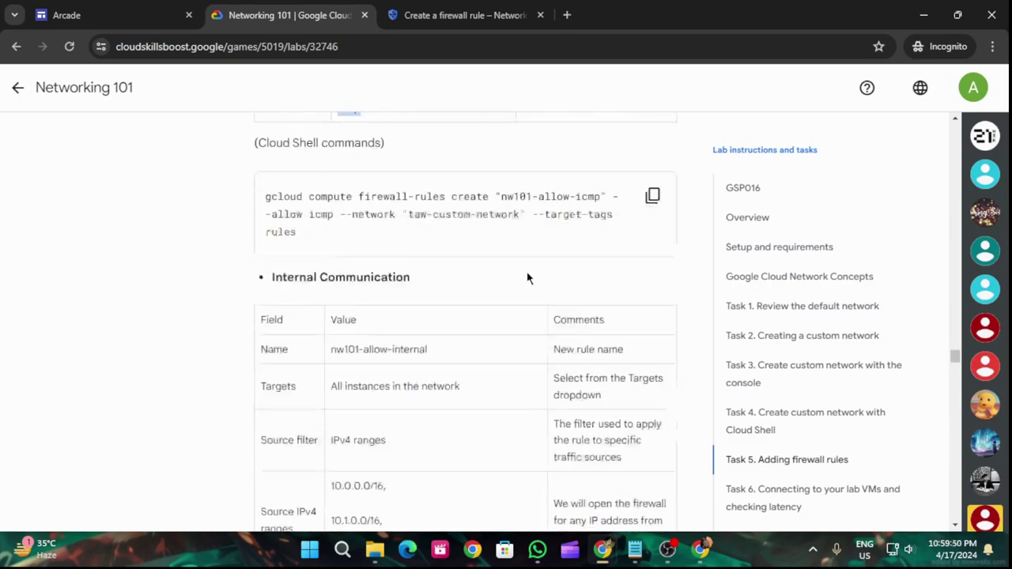
{"action": "scroll", "coordinate": [528, 279], "scroll_direction": "down", "scroll_amount": 2}
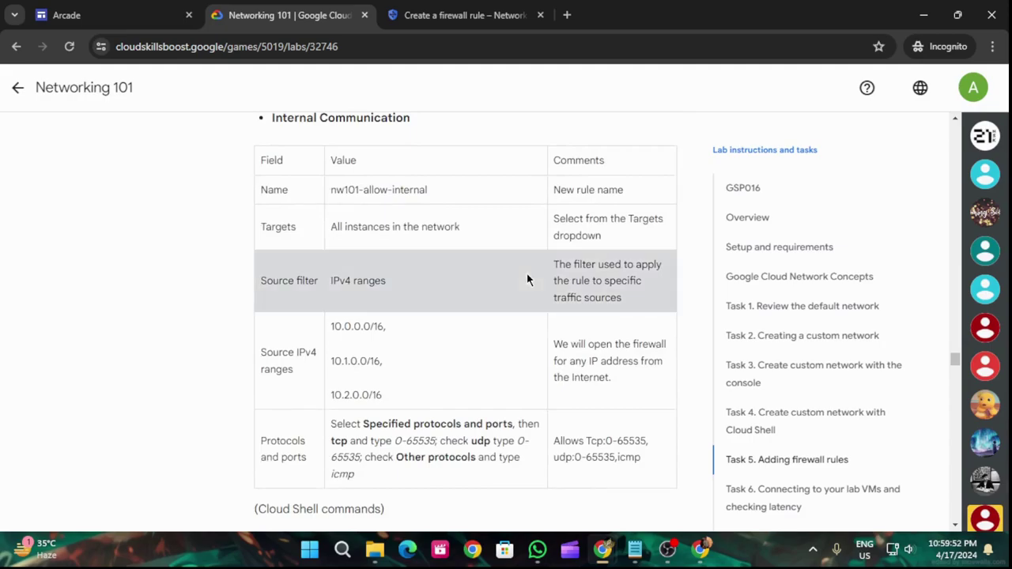
{"action": "scroll", "coordinate": [491, 196], "scroll_direction": "down", "scroll_amount": 2}
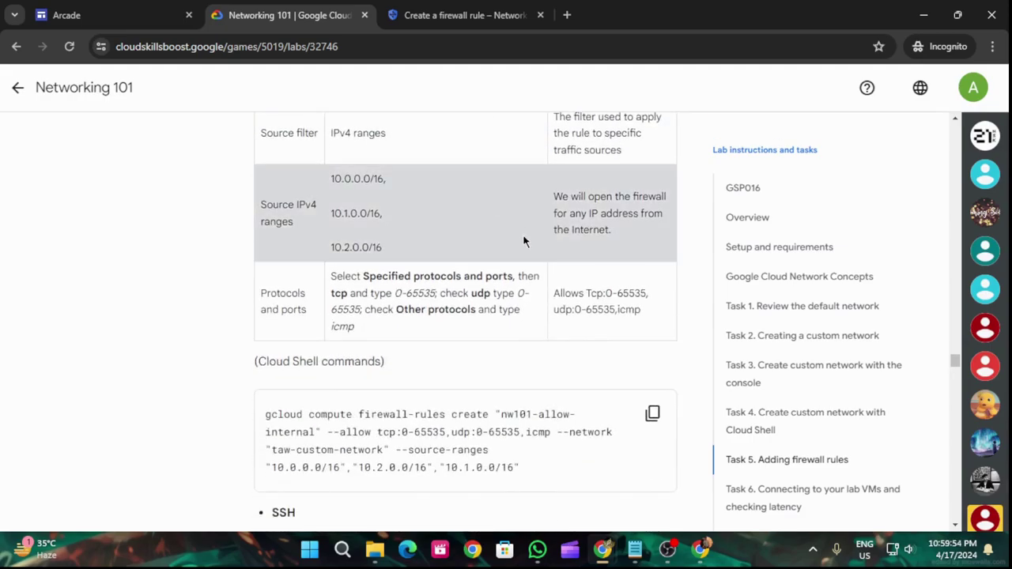
{"action": "scroll", "coordinate": [559, 340], "scroll_direction": "down", "scroll_amount": 1}
{"action": "scroll", "coordinate": [555, 344], "scroll_direction": "up", "scroll_amount": 9}
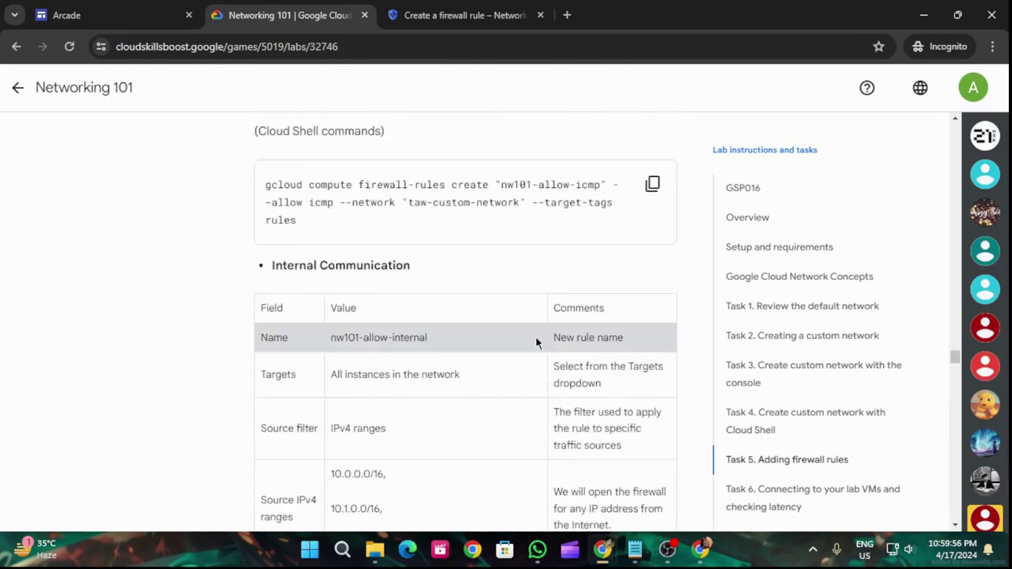
Create the nw101-allow-icmp firewall rule and enlarge the Cloud Shell terminal.
{"action": "left_click", "coordinate": [474, 10]}
{"action": "left_click", "coordinate": [234, 413]}
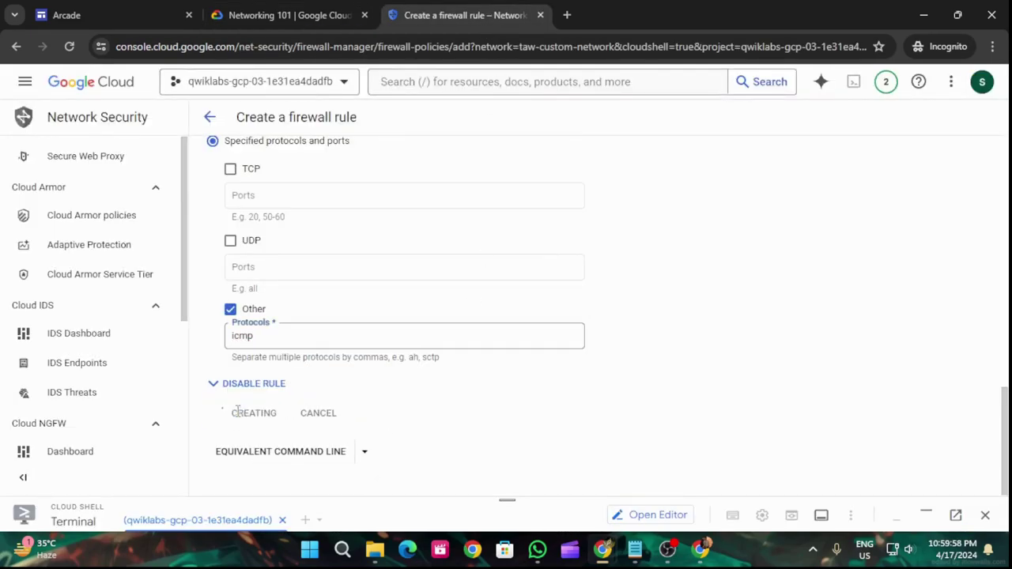
{"action": "left_click", "coordinate": [609, 495]}
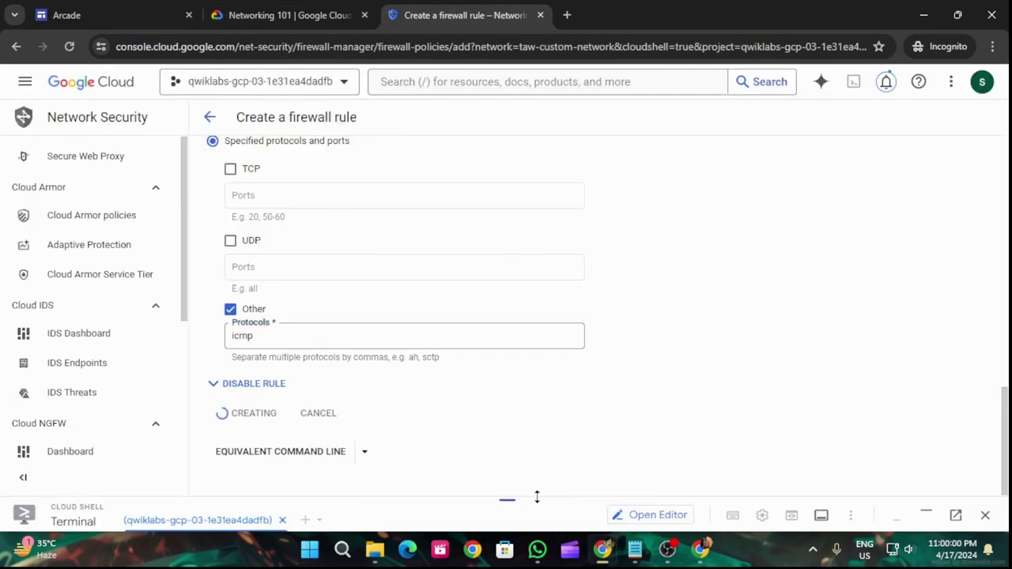
{"action": "left_click_drag", "start_coordinate": [506, 496], "coordinate": [479, 294]}
Run the lab's Cloud Shell command creating nw101-allow-internal on taw-custom-network for tcp:0-65535, udp:0-65535 and icmp, with source ranges 10.0.0.0/16, 10.2.0.0/16 and 10.1.0.0/16.
{"action": "left_click", "coordinate": [348, 15]}
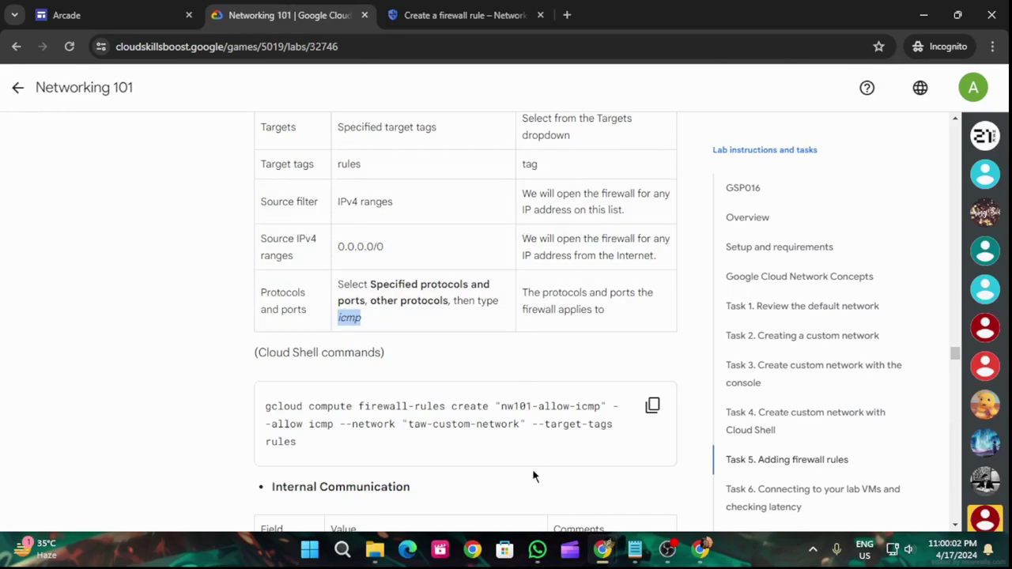
{"action": "scroll", "coordinate": [469, 427], "scroll_direction": "down", "scroll_amount": 7}
{"action": "left_click", "coordinate": [653, 413]}
{"action": "key", "text": "ctrl+Tab"}
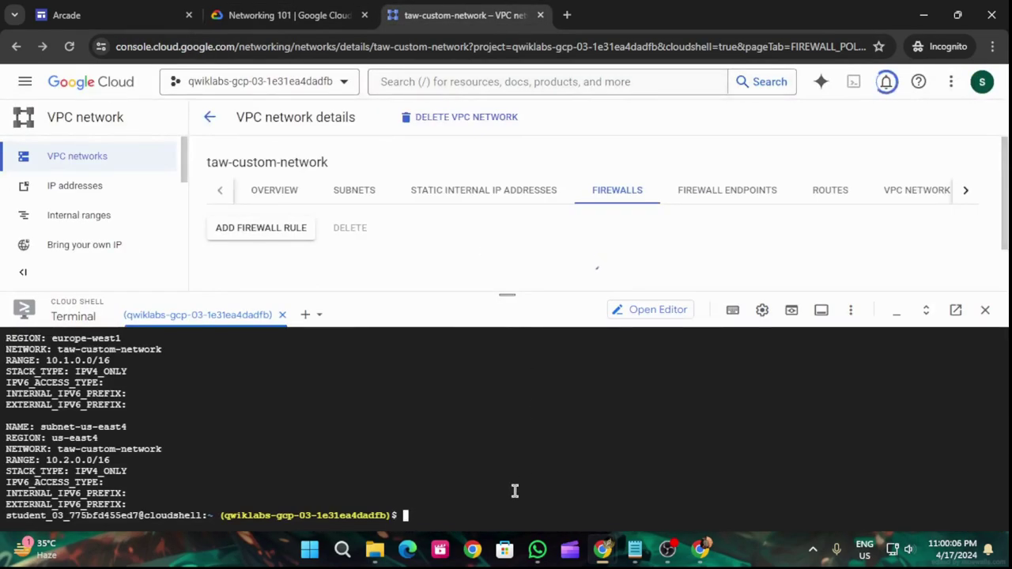
{"action": "key", "text": "ctrl+v"}
{"action": "key", "text": "Return"}
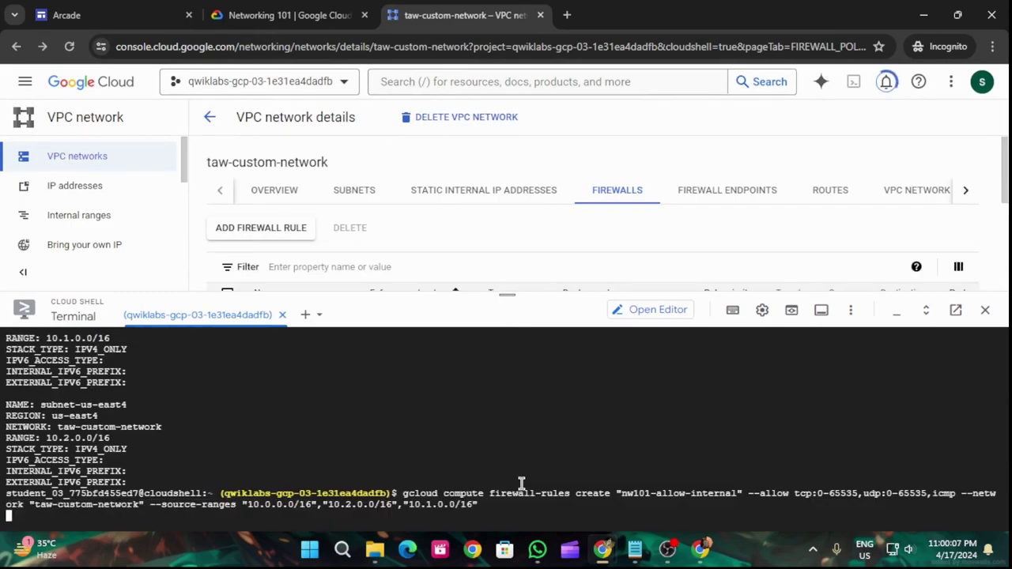
Copy the lab's SSH command and run it in Cloud Shell to create nw101-allow-ssh on taw-custom-network, allowing tcp:22 with target tag ssh.
{"action": "left_click", "coordinate": [293, 6]}
{"action": "scroll", "coordinate": [565, 407], "scroll_direction": "down", "scroll_amount": 3}
{"action": "scroll", "coordinate": [565, 408], "scroll_direction": "up", "scroll_amount": 2}
{"action": "scroll", "coordinate": [565, 408], "scroll_direction": "down", "scroll_amount": 7}
{"action": "left_click", "coordinate": [653, 310]}
{"action": "left_click", "coordinate": [457, 10]}
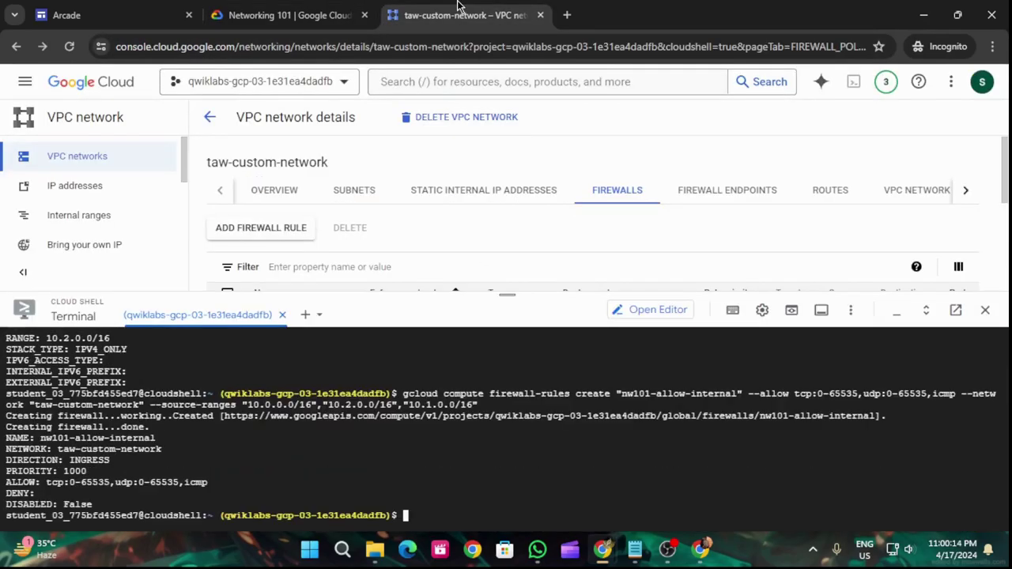
{"action": "key", "text": "ctrl+v"}
{"action": "key", "text": "Return"}
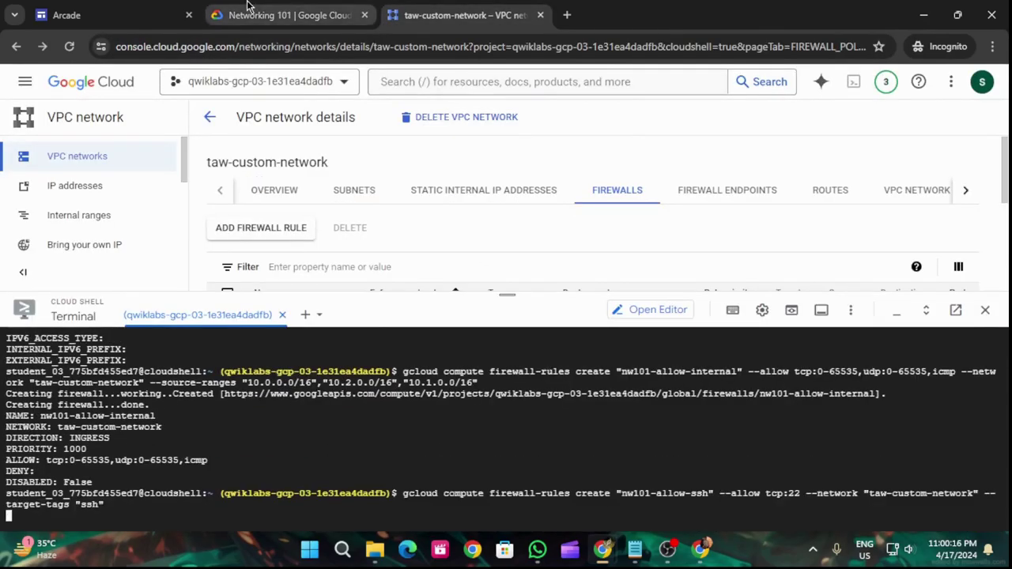
Copy the lab's RDP command and run it in Cloud Shell to create nw101-allow-rdp on taw-custom-network, allowing tcp:3389.
{"action": "left_click", "coordinate": [288, 15]}
{"action": "scroll", "coordinate": [572, 418], "scroll_direction": "down", "scroll_amount": 6}
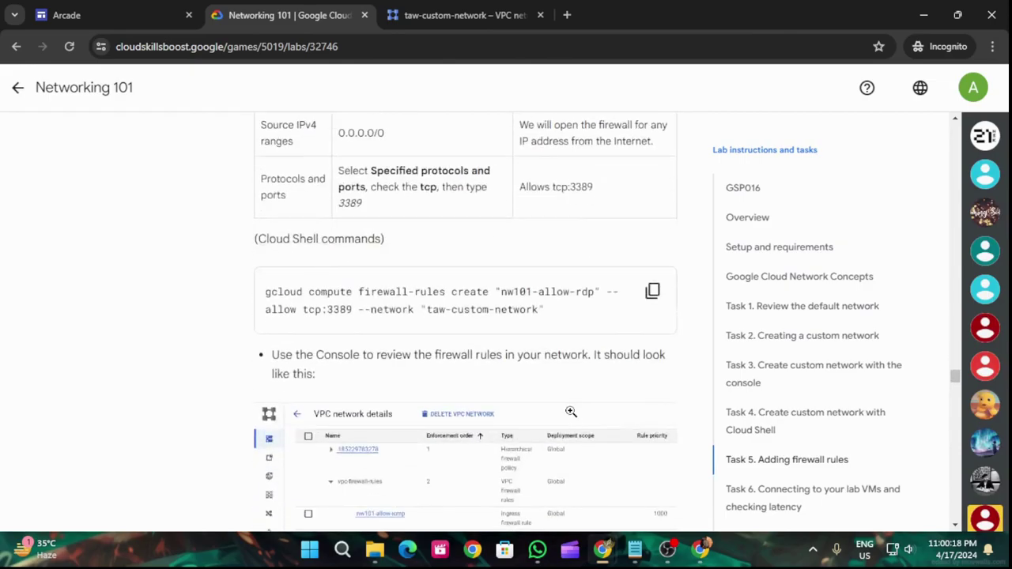
{"action": "left_click", "coordinate": [652, 291]}
{"action": "left_click", "coordinate": [441, 15]}
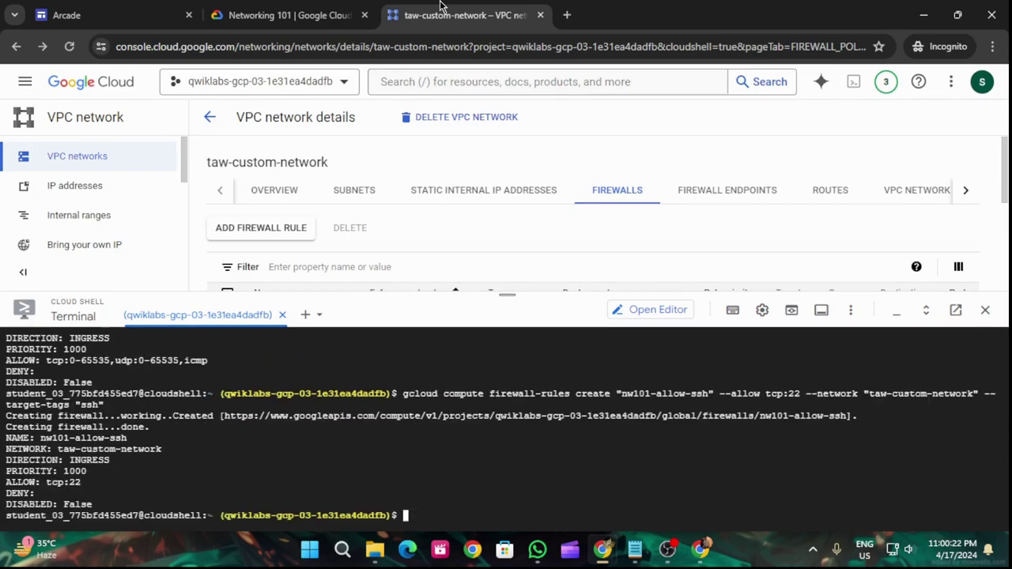
{"action": "key", "text": "ctrl+v"}
{"action": "key", "text": "Return"}
Check the lab progress for Task 5 and review the lab's reference picture of the firewall rules.
{"action": "left_click", "coordinate": [320, 8]}
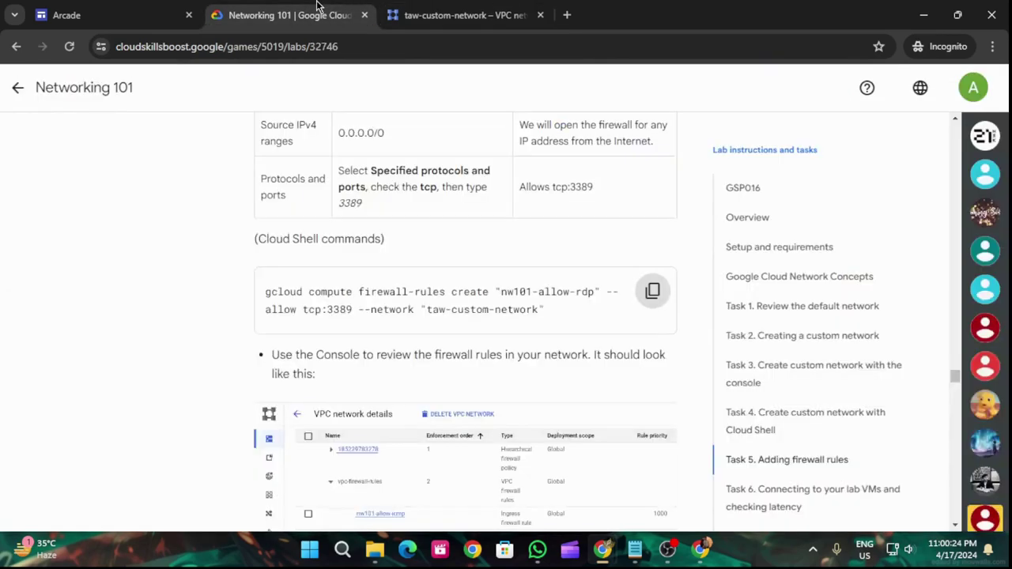
{"action": "scroll", "coordinate": [486, 264], "scroll_direction": "down", "scroll_amount": 5}
{"action": "scroll", "coordinate": [490, 269], "scroll_direction": "down", "scroll_amount": 4}
{"action": "left_click", "coordinate": [444, 265]}
{"action": "scroll", "coordinate": [502, 300], "scroll_direction": "up", "scroll_amount": 6}
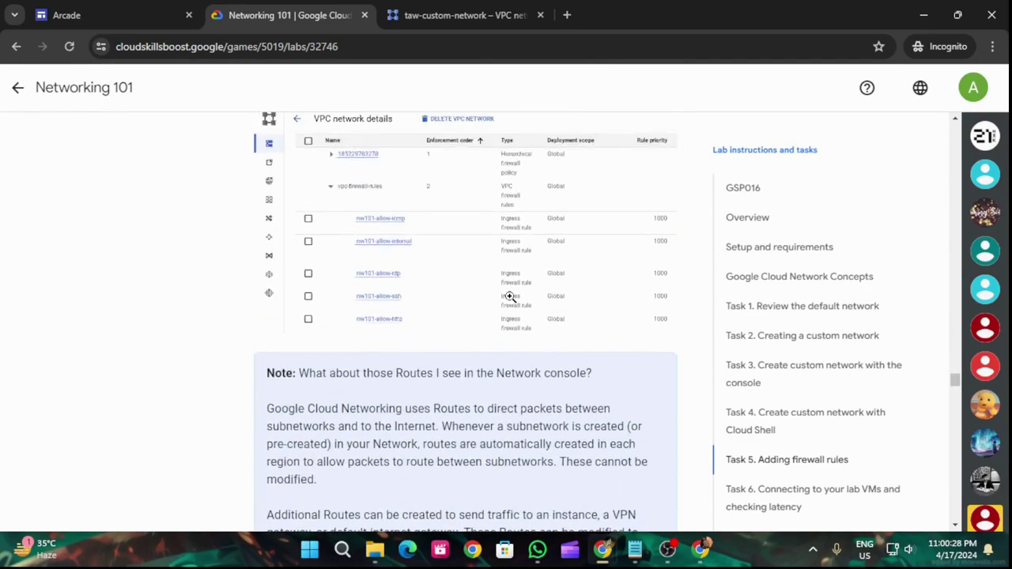
Run the lab's command creating instance us-test-01 in subnet-us-central1, zone us-central1-a, machine type e2-standard-2, with tags ssh,http,rules.
{"action": "scroll", "coordinate": [508, 296], "scroll_direction": "down", "scroll_amount": 3}
{"action": "scroll", "coordinate": [553, 368], "scroll_direction": "down", "scroll_amount": 9}
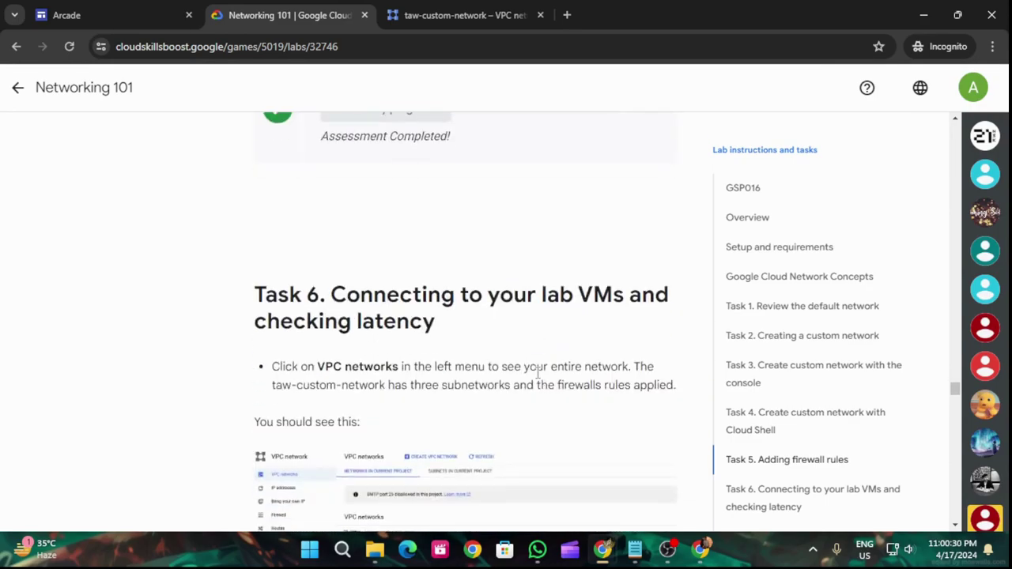
{"action": "scroll", "coordinate": [553, 354], "scroll_direction": "down", "scroll_amount": 3}
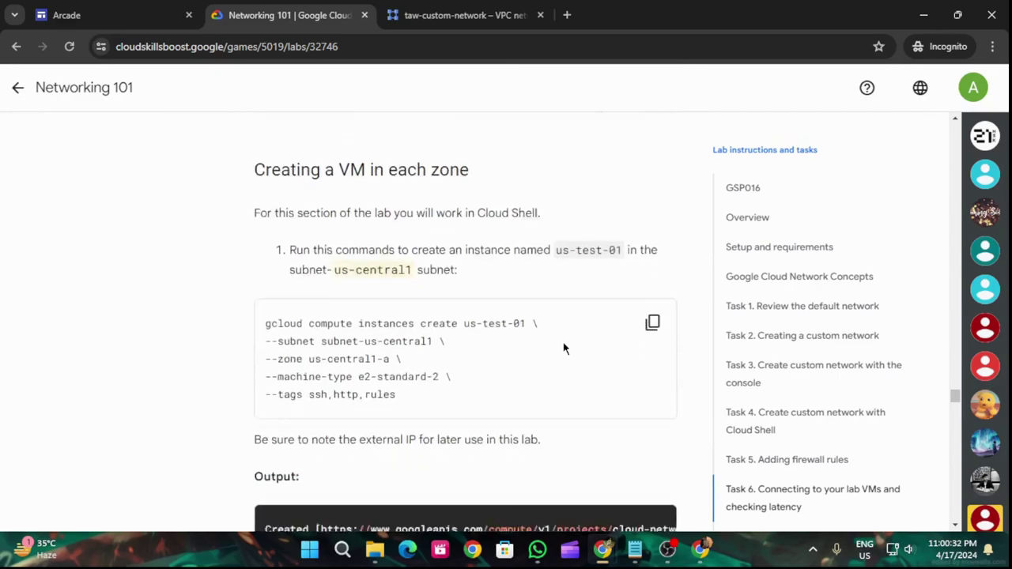
{"action": "left_click", "coordinate": [652, 275]}
{"action": "left_click", "coordinate": [465, 15]}
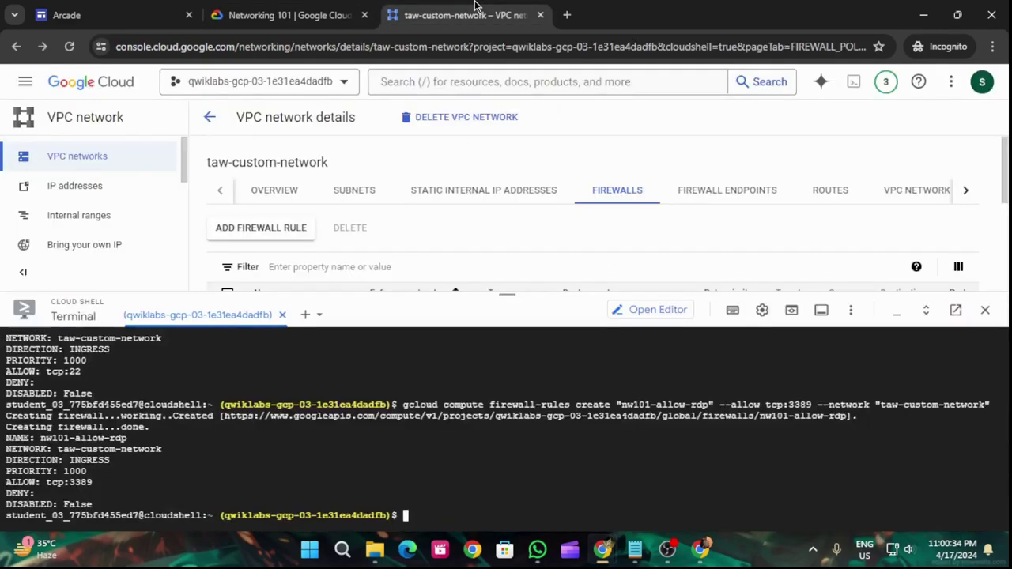
{"action": "key", "text": "ctrl+v"}
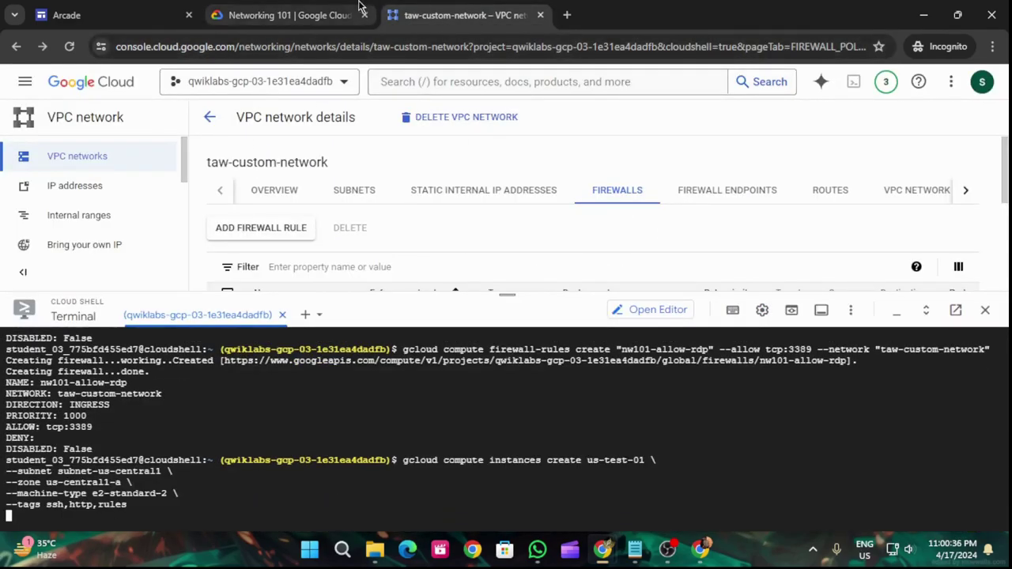
Copy the lab's command for creating the us-test-02 instance and return to Cloud Shell.
{"action": "left_click", "coordinate": [348, 14]}
{"action": "scroll", "coordinate": [531, 418], "scroll_direction": "down", "scroll_amount": 4}
{"action": "scroll", "coordinate": [531, 410], "scroll_direction": "down", "scroll_amount": 2}
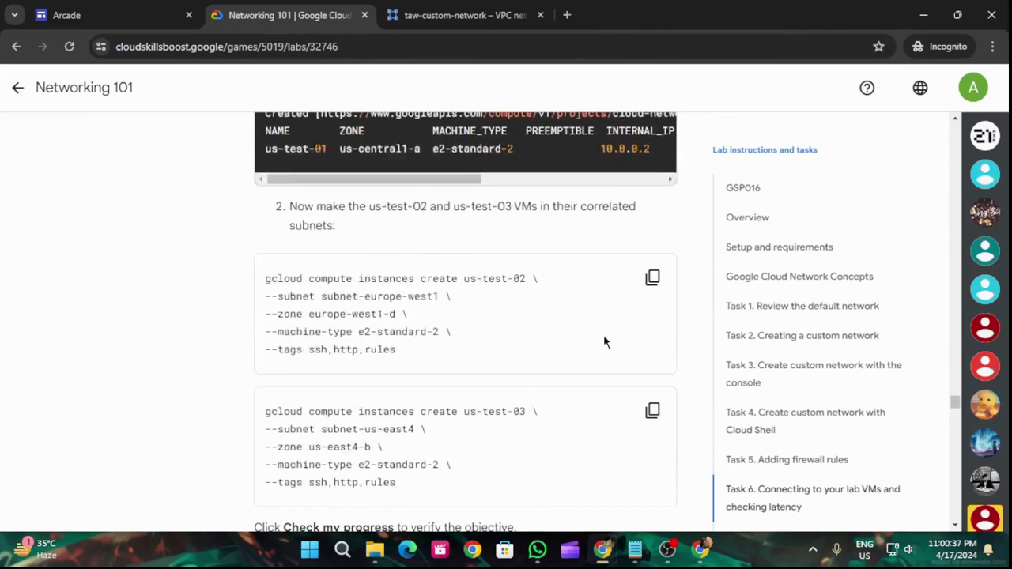
{"action": "left_click", "coordinate": [652, 278]}
{"action": "left_click", "coordinate": [504, 6]}
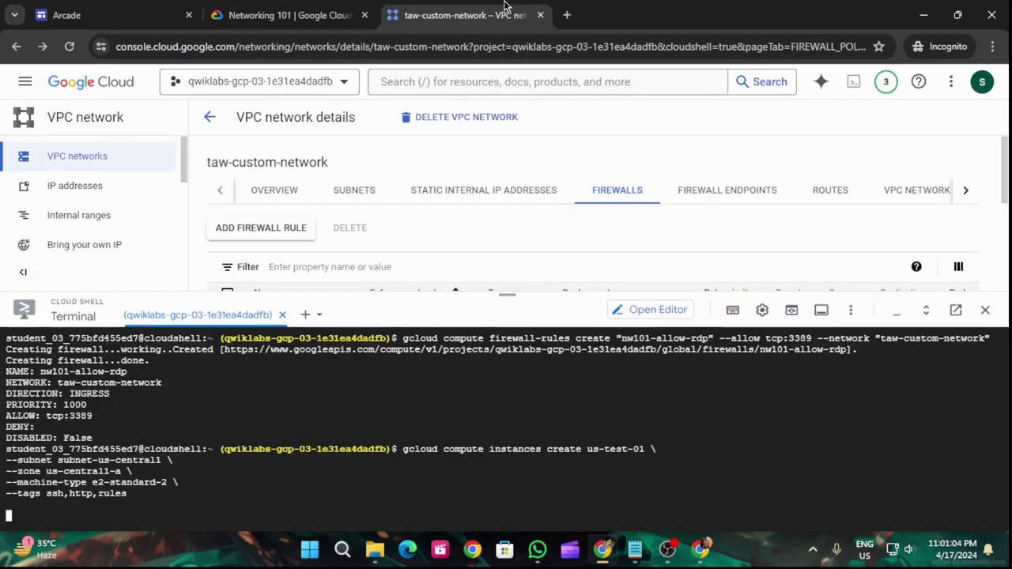
Review the lab's us-test-02 and us-test-03 commands again and enlarge the Cloud Shell terminal.
{"action": "left_click", "coordinate": [289, 15]}
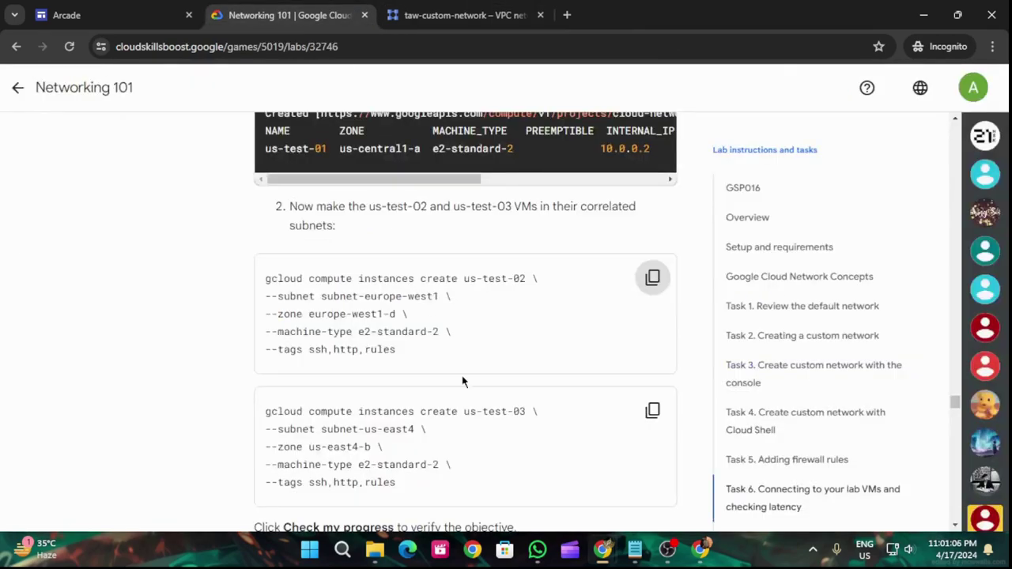
{"action": "scroll", "coordinate": [492, 401], "scroll_direction": "down", "scroll_amount": 2}
{"action": "scroll", "coordinate": [492, 400], "scroll_direction": "up", "scroll_amount": 2}
{"action": "left_click", "coordinate": [487, 9]}
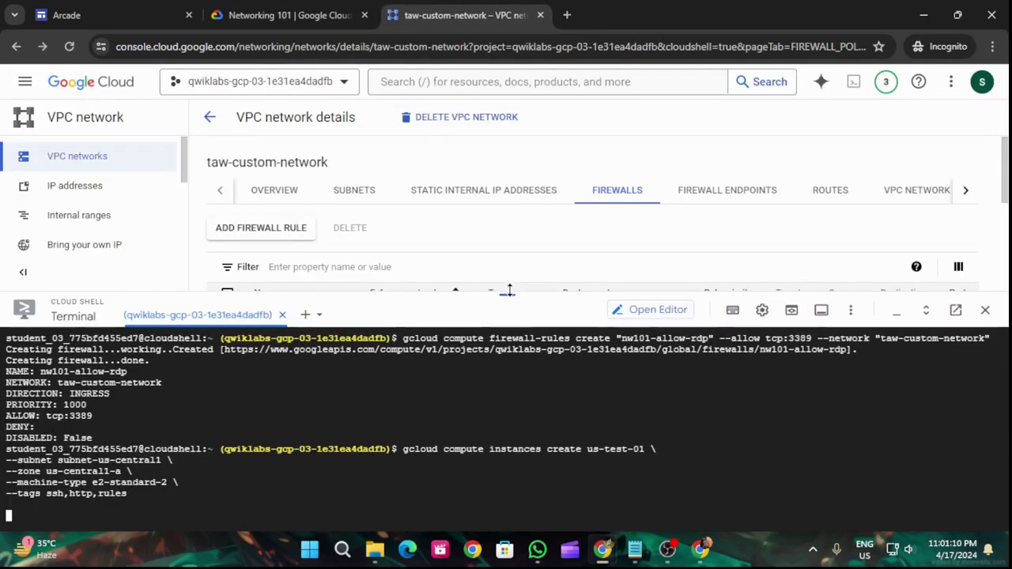
{"action": "left_click_drag", "start_coordinate": [508, 294], "coordinate": [451, 139]}
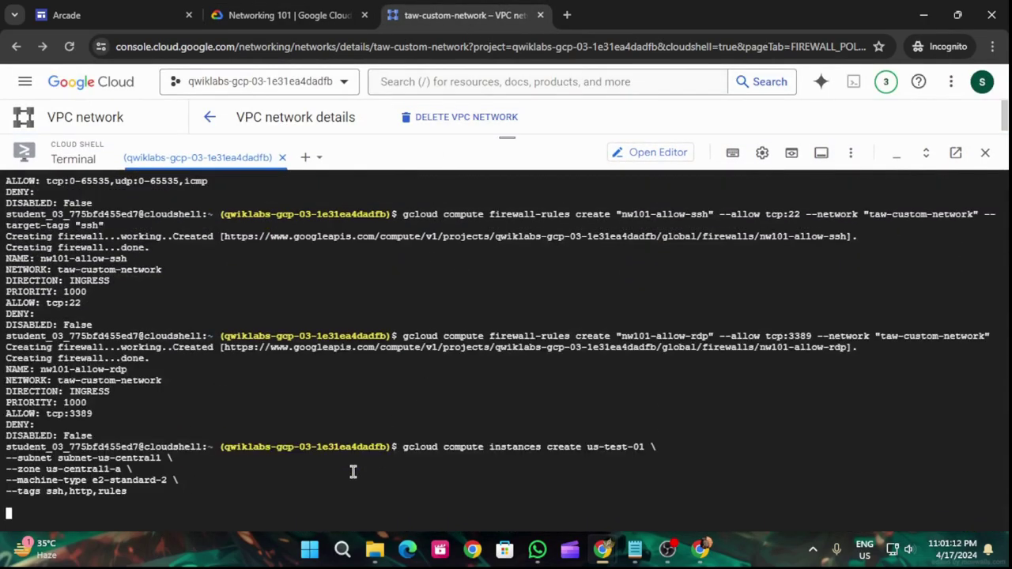